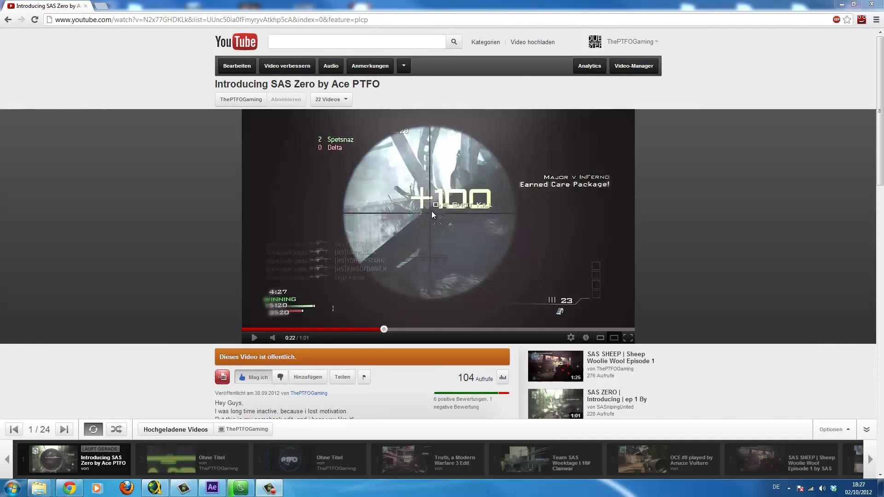
Step: Play a short part of the example YouTube video and pause it again
left_click(432, 211)
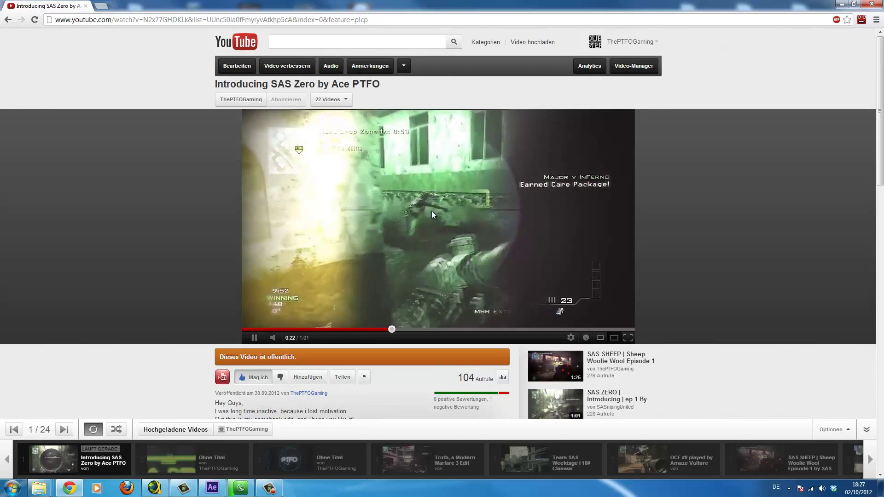
left_click(432, 210)
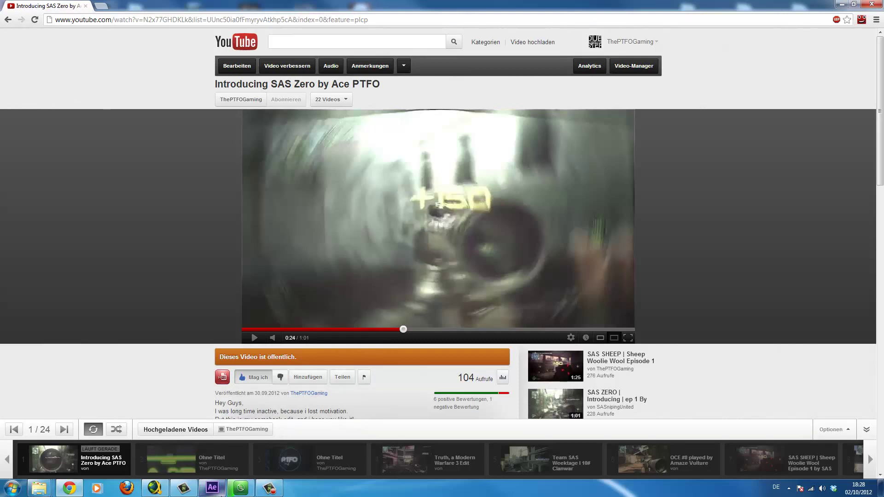
Step: Switch to After Effects, place the playhead at 0;00;09;16 just after the INTERVENTION clip starts, and select that clip's layer
left_click(213, 489)
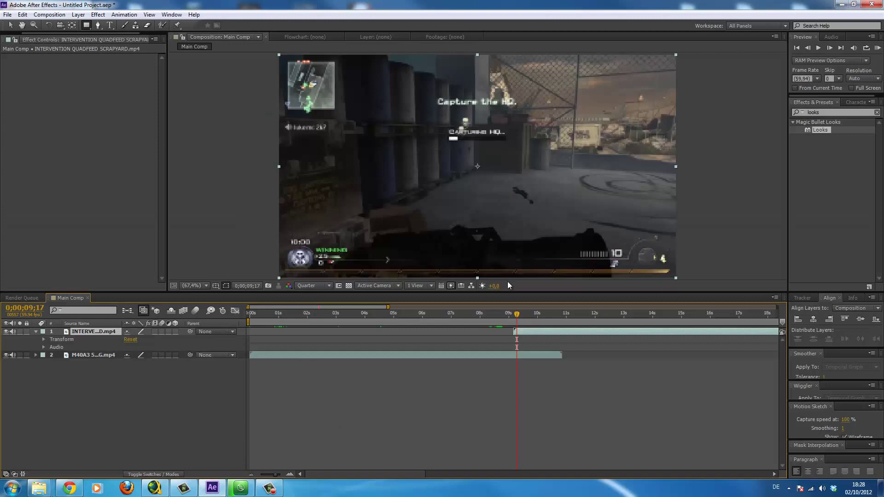
left_click_drag(516, 315, 517, 339)
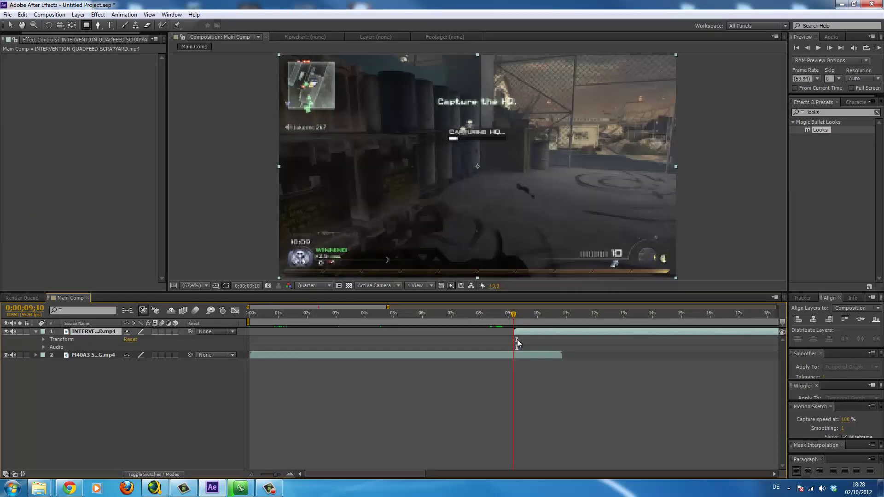
left_click(499, 352)
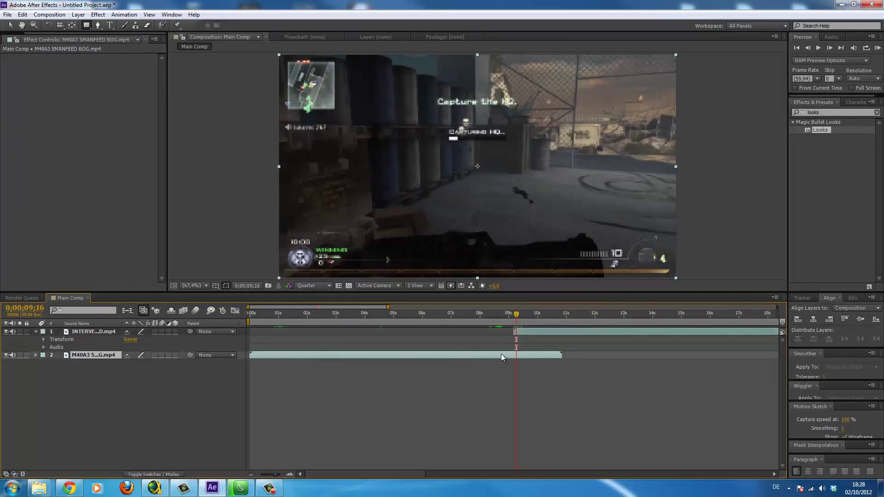
left_click(529, 334)
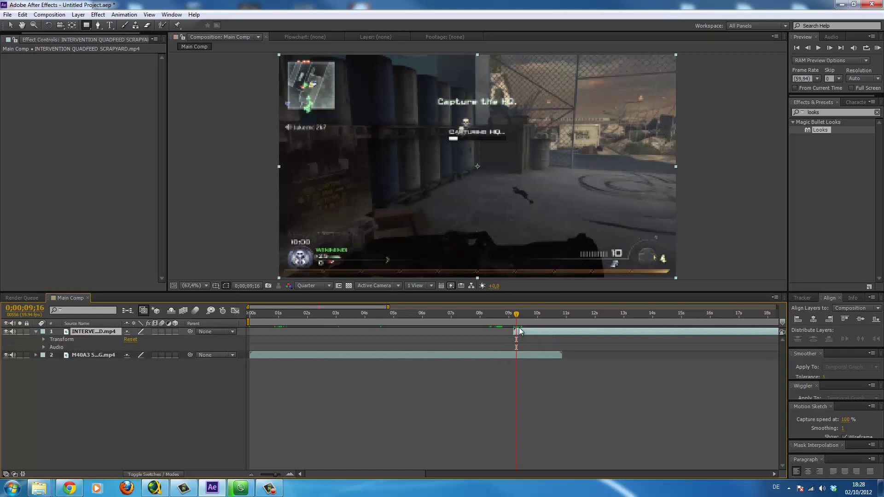
Step: Draw three adjacent full-height masks on the INTERVENTION layer with the Rectangle Tool, together covering the whole frame
left_click(87, 26)
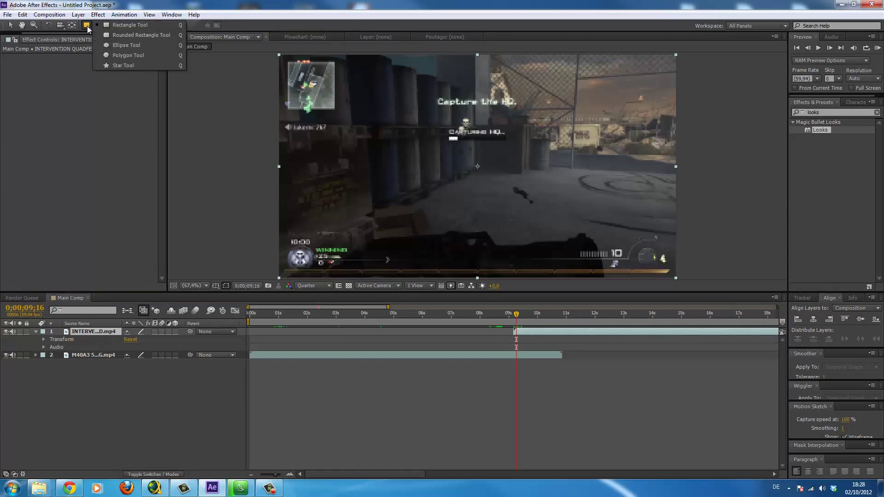
left_click(122, 26)
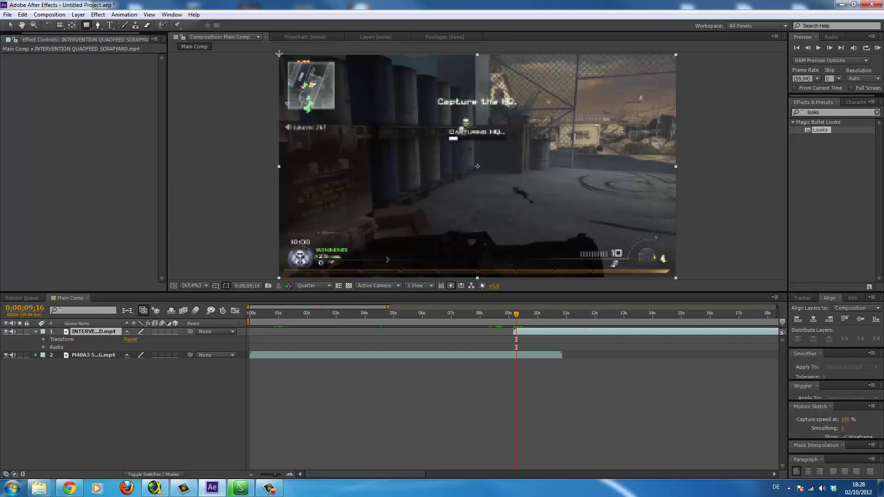
mouse_move(278, 54)
left_mouse_down()
mouse_move(307, 60)
mouse_move(398, 128)
left_mouse_up()
left_click_drag(416, 158, 428, 279)
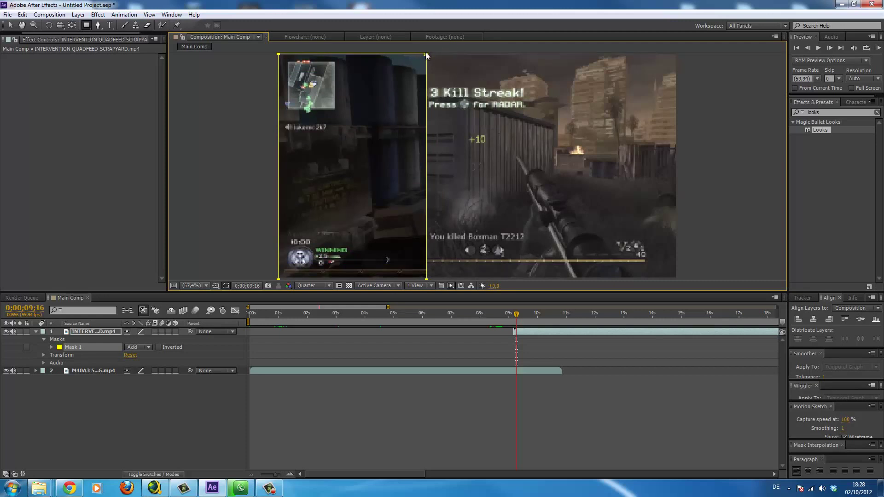
left_click_drag(426, 54, 564, 281)
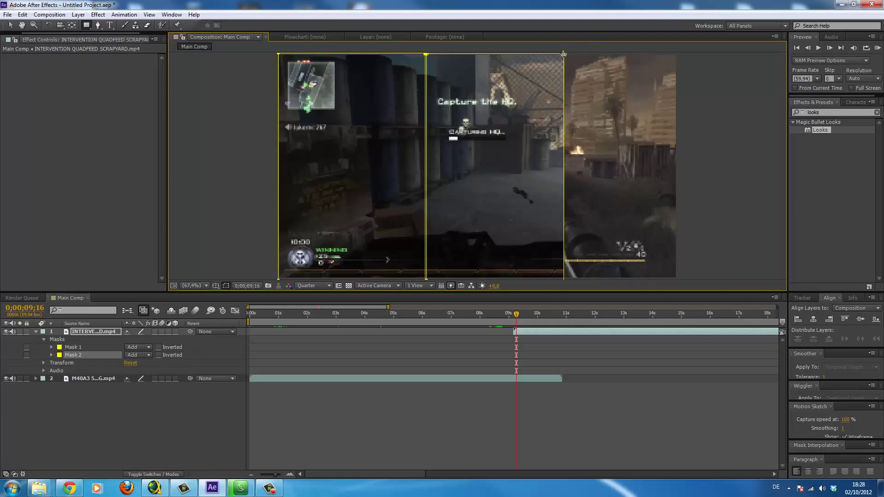
mouse_move(563, 54)
left_mouse_down()
mouse_move(634, 120)
mouse_move(689, 263)
mouse_move(679, 284)
left_mouse_up()
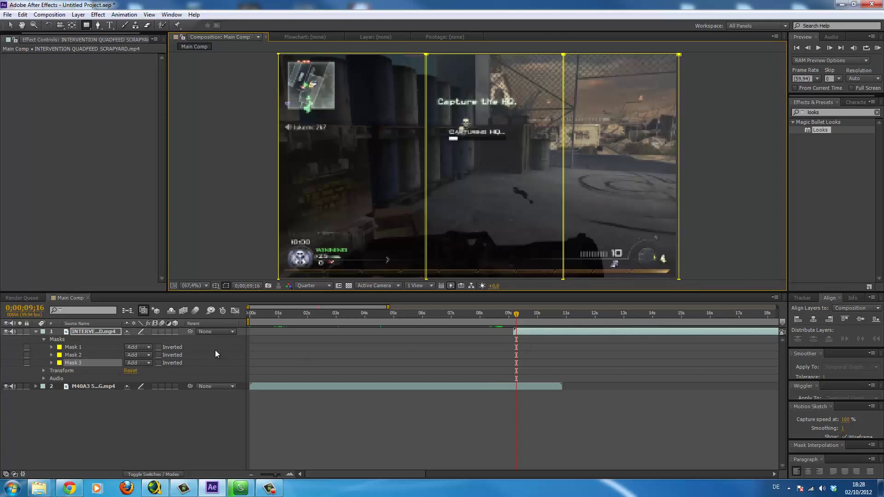
Step: Duplicate the masked INTERVENTION layer twice
left_click(566, 332)
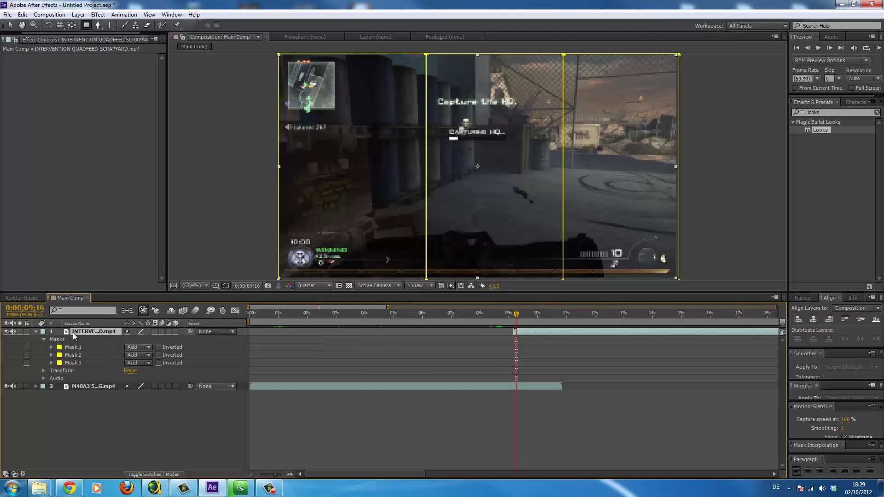
key("ctrl+d")
key("ctrl+d")
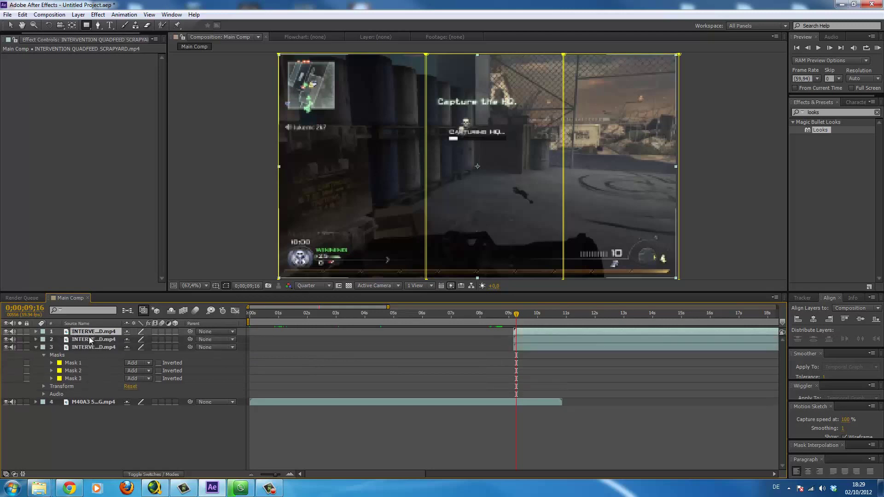
Step: Delete all three masks from each of the two duplicated INTERVENTION layers
key("m")
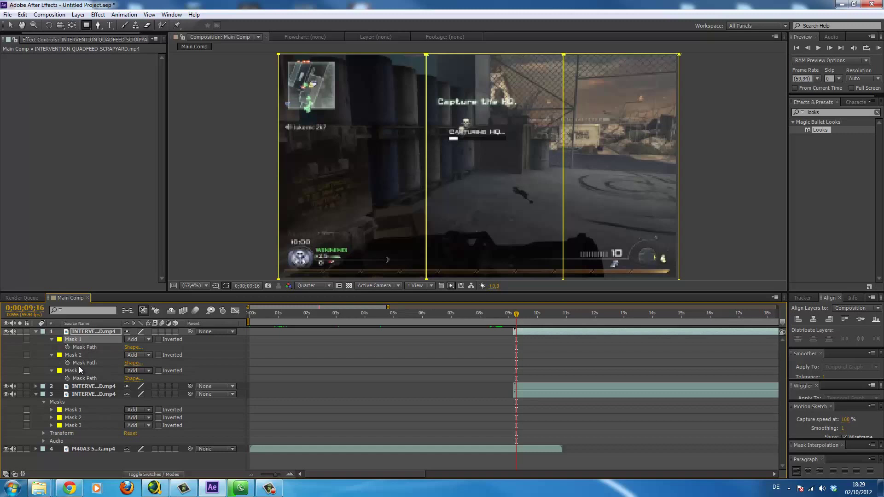
left_click(78, 371, "shift")
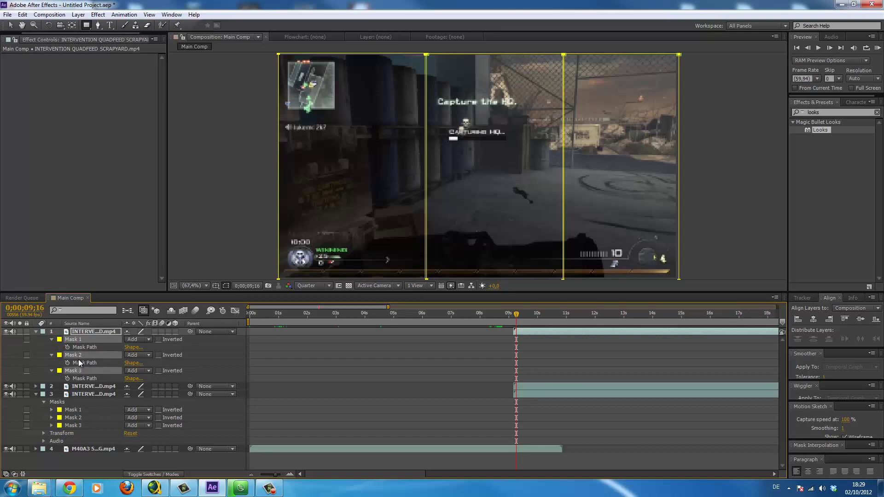
key("Delete")
left_click(100, 340)
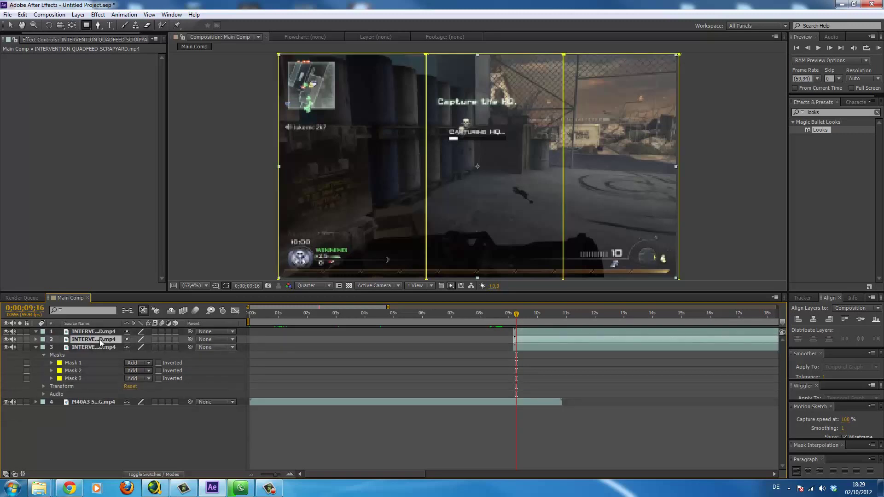
key("m")
left_click(86, 350)
left_click(81, 377, "shift")
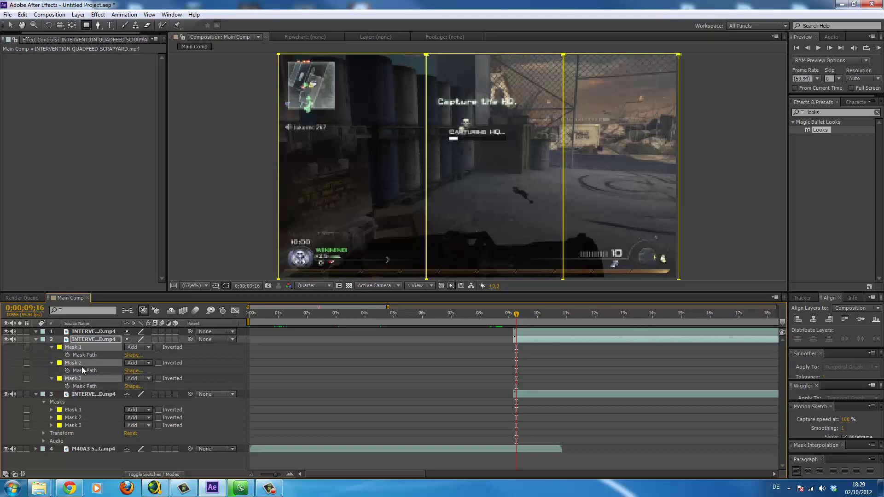
key("m")
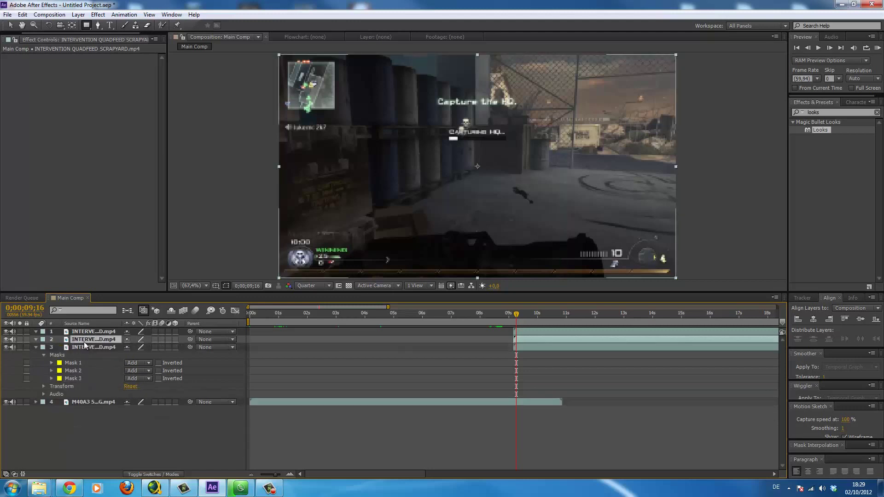
Step: Copy Mask 2 from the original INTERVENTION layer and paste it onto layer 2
left_click(83, 347)
left_click(82, 363)
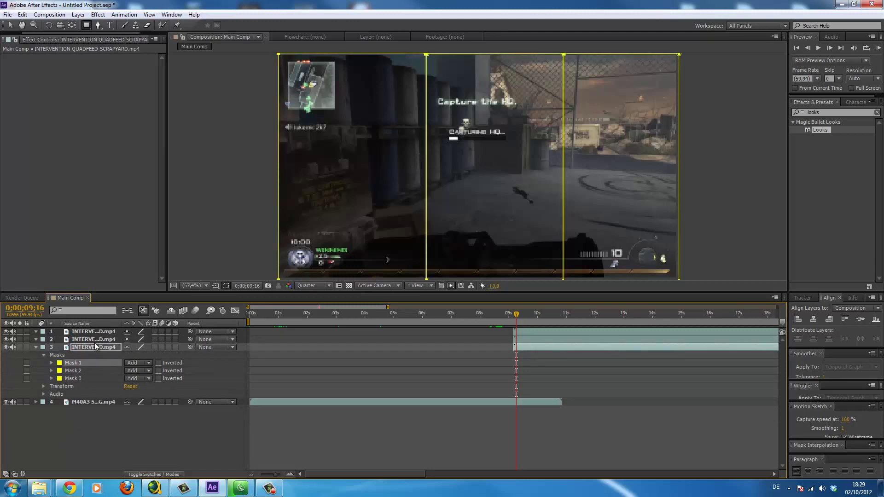
left_click(76, 372)
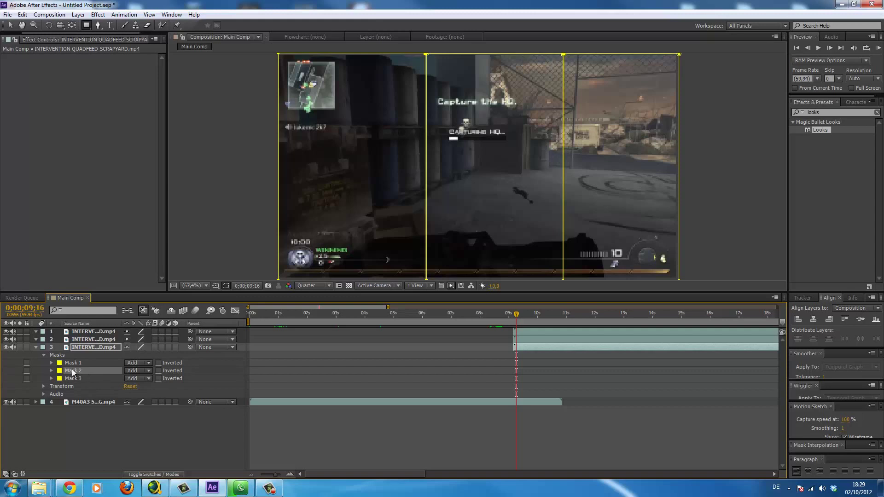
left_click(86, 340)
key("m")
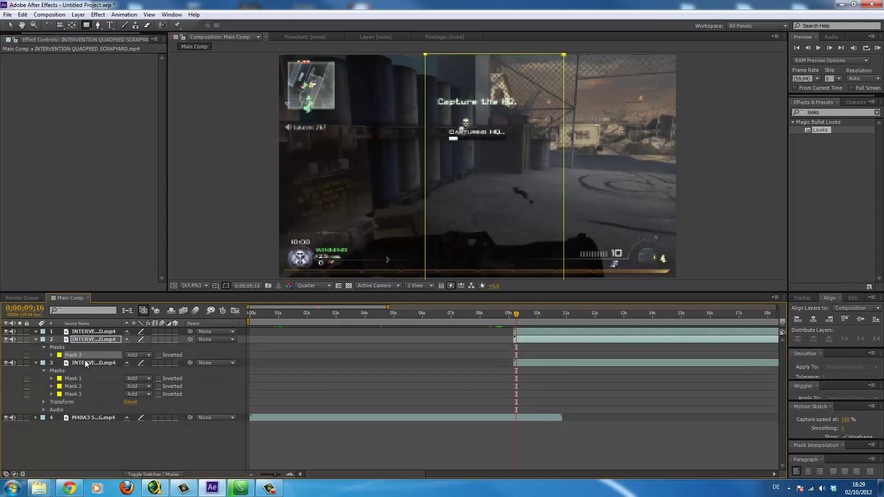
Step: Copy Mask 3 from the original INTERVENTION layer and paste it onto layer 1
left_click(74, 394)
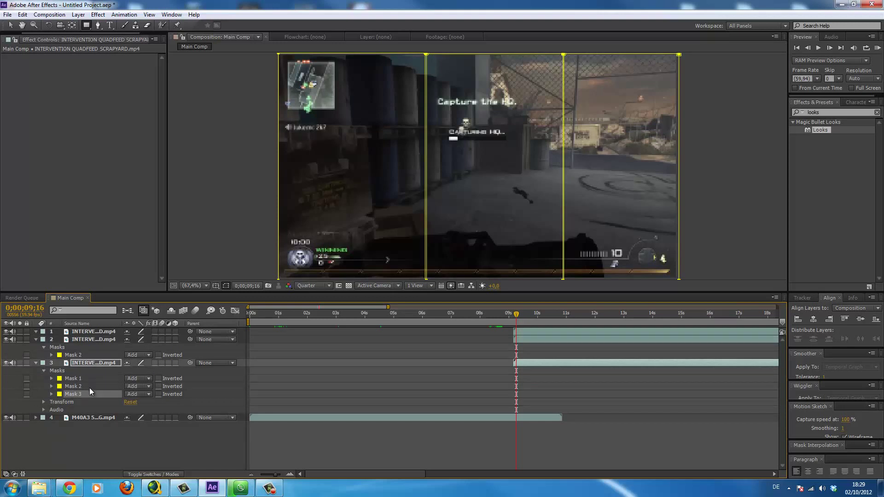
left_click(106, 330)
key("ctrl+v")
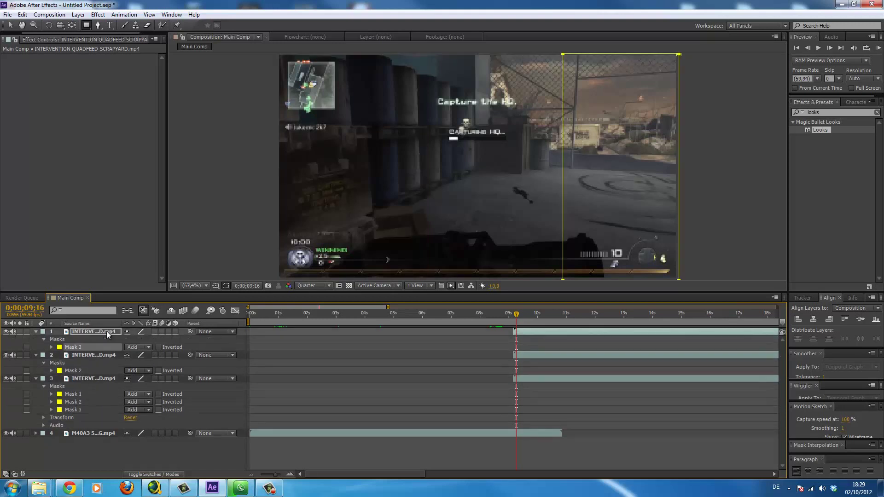
Step: Delete Mask 2 and Mask 3 from layer 3, and check the mask strips on the other two layers
left_click(93, 355)
left_click(78, 377)
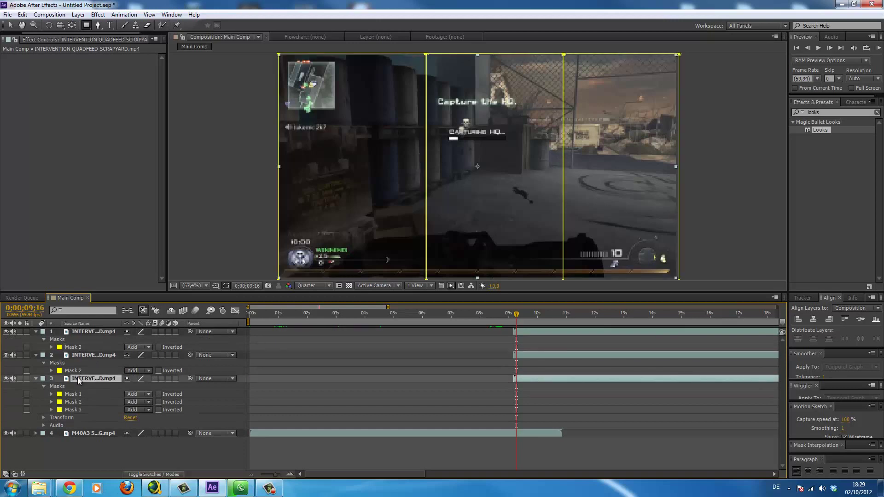
left_click(75, 402)
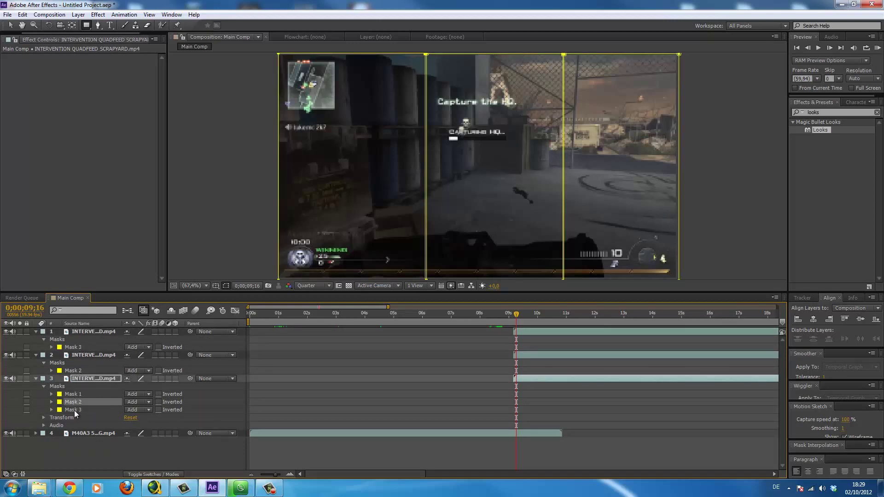
left_click(74, 410, "shift")
key("Delete")
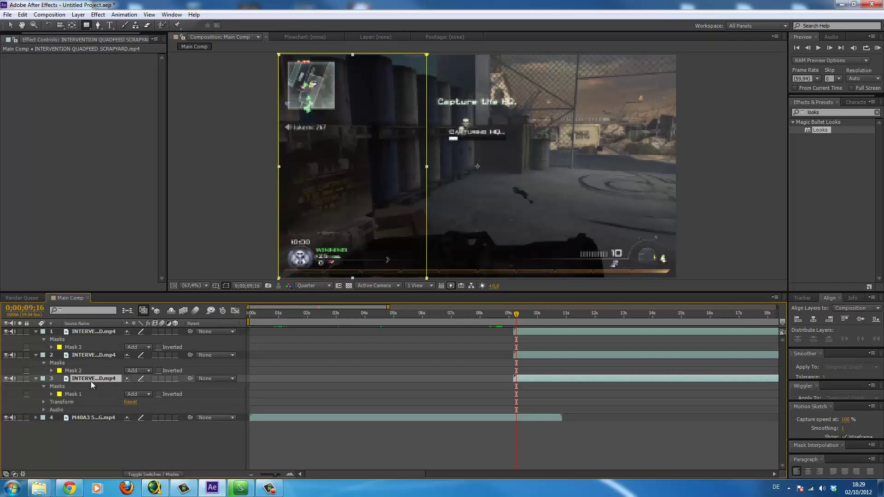
left_click(98, 355)
left_click(101, 331)
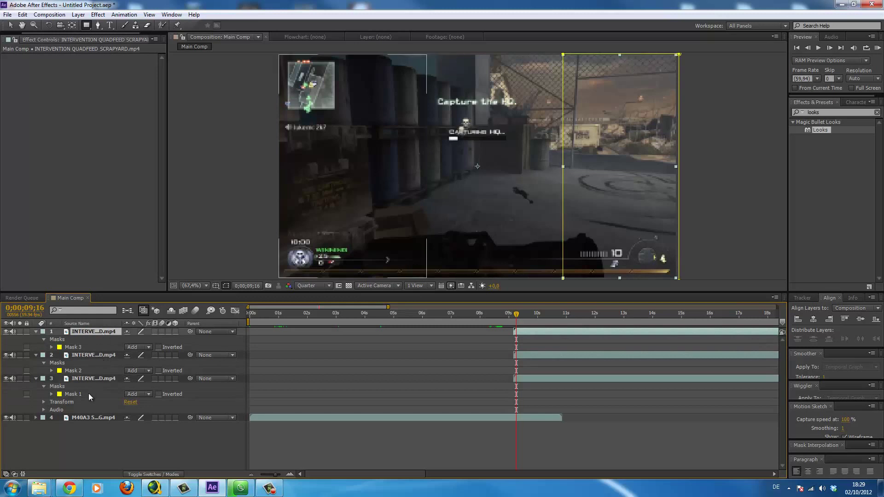
Step: Apply the Magic Bullet Looks effect to each of the three masked INTERVENTION layers
left_click(95, 377)
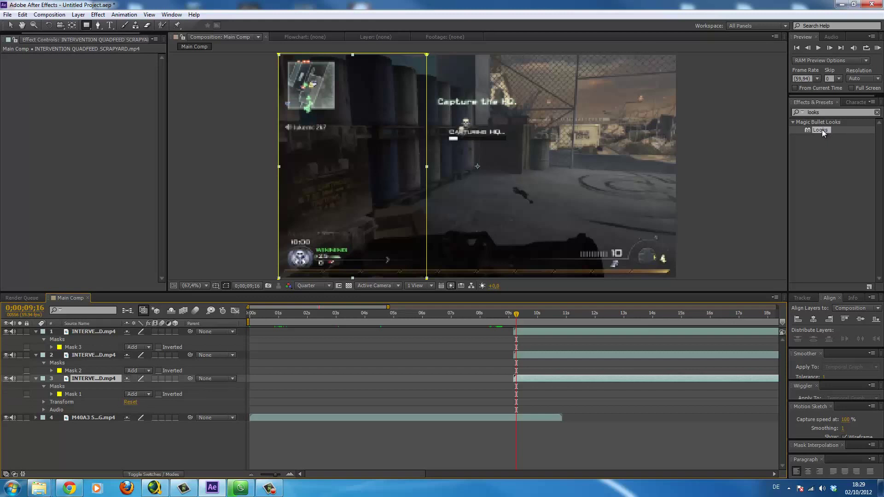
left_click_drag(822, 129, 813, 136)
left_click_drag(667, 311, 546, 380)
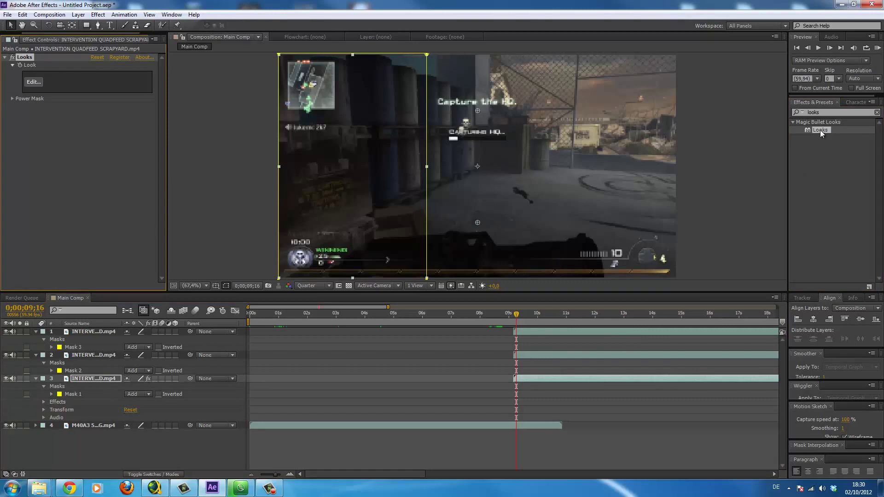
left_click_drag(820, 130, 601, 355)
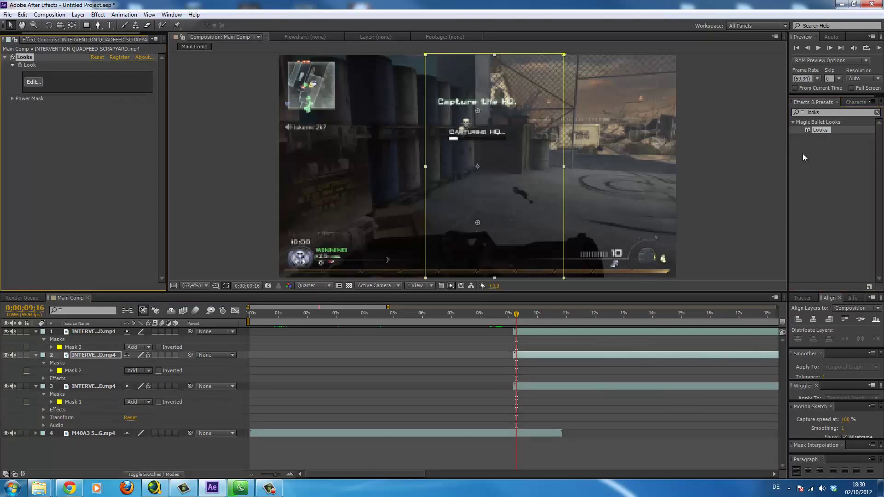
left_click_drag(822, 129, 557, 331)
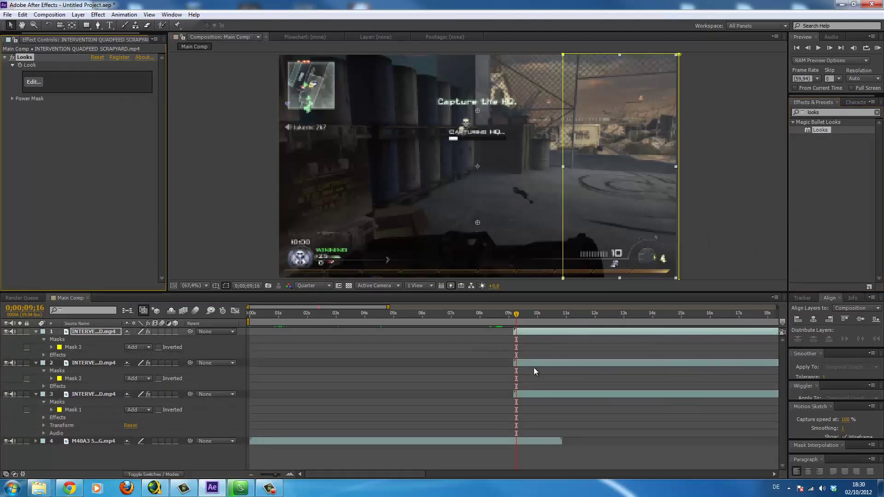
Step: Apply the Grad Deep Blue look from the Stylized presets to the Looks effect on layer 3, the Mask 1 strip
left_click(523, 391)
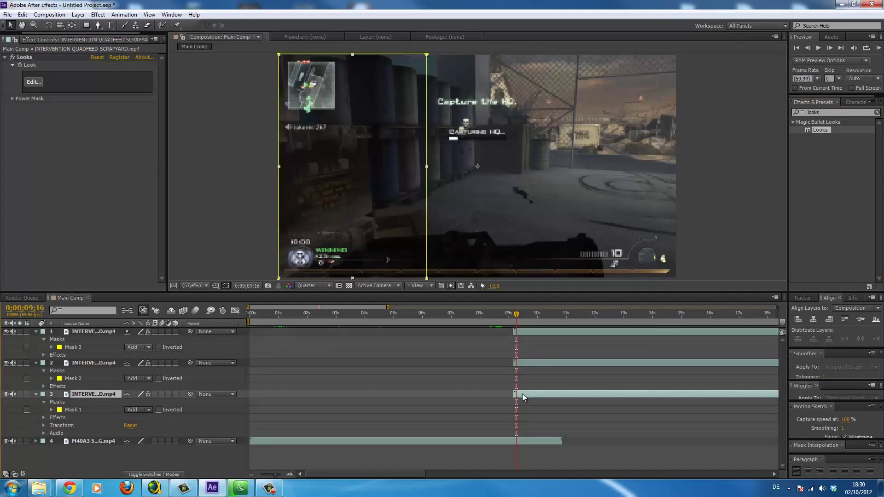
left_click(33, 82)
mouse_move(1, 272)
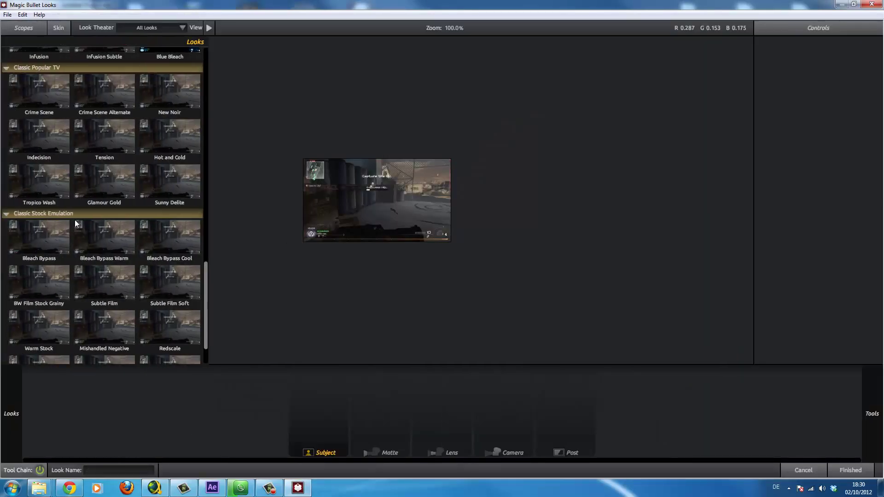
scroll(78, 155, "down", 1)
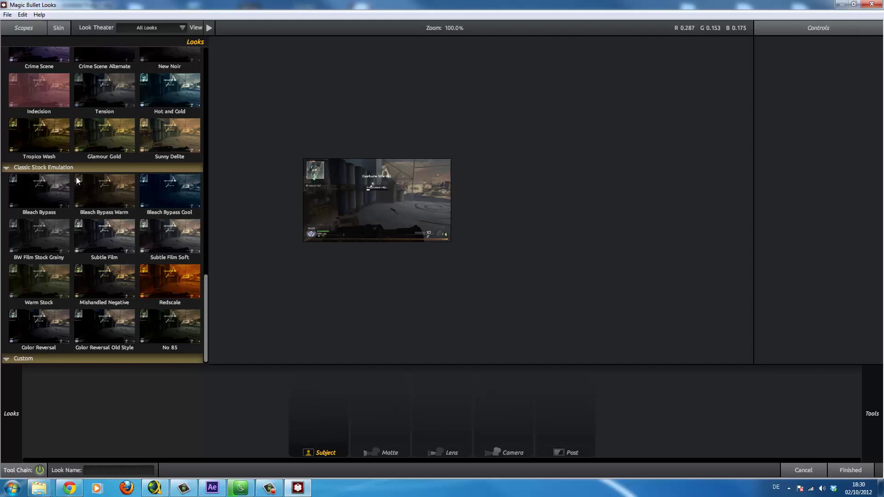
scroll(158, 262, "up", 3)
scroll(131, 260, "up", 3)
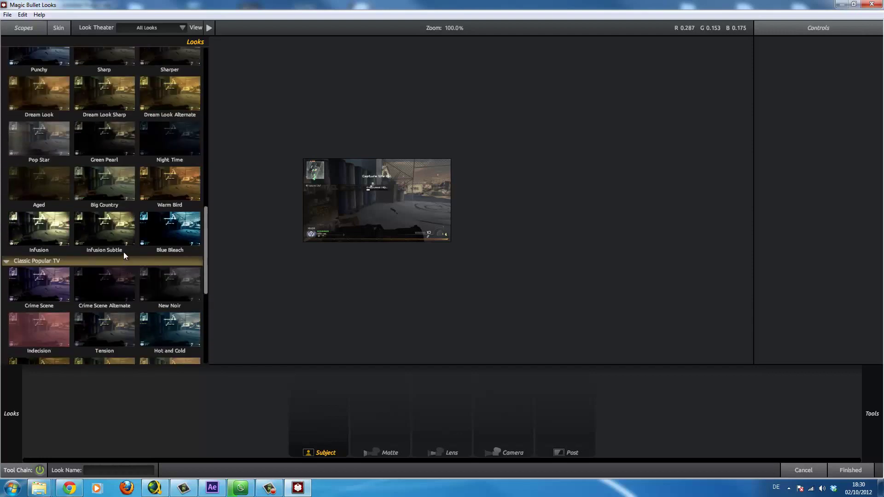
scroll(123, 252, "up", 6)
scroll(139, 231, "up", 5)
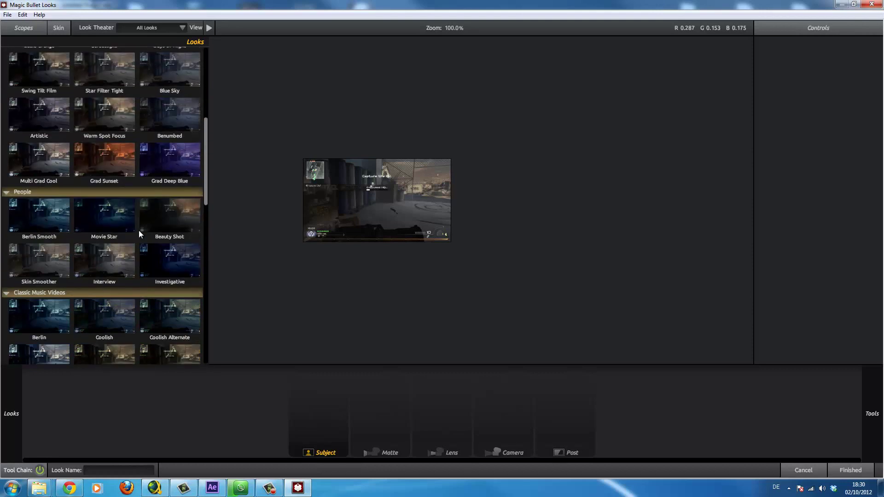
scroll(136, 234, "up", 3)
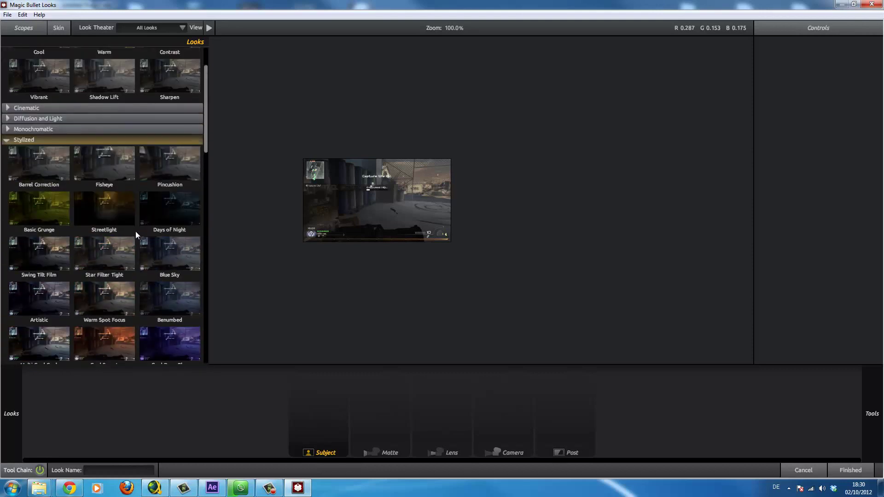
scroll(134, 233, "down", 4)
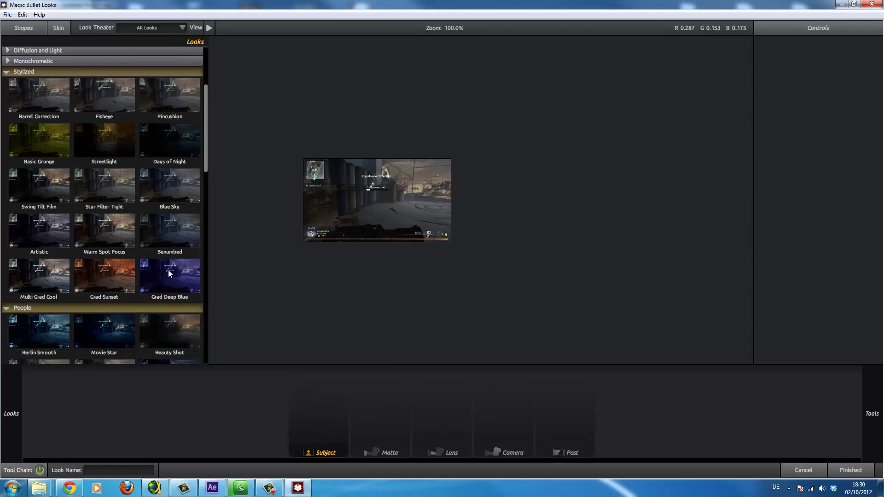
left_click(169, 279)
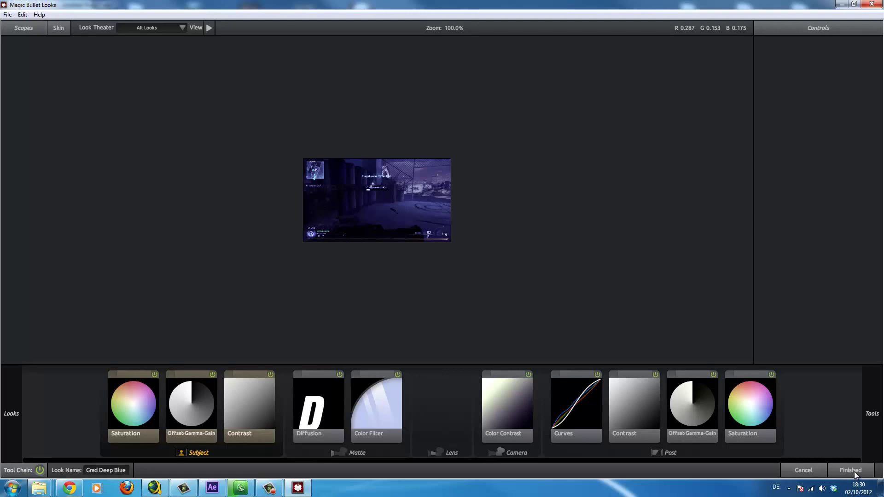
left_click(850, 470)
Step: Apply the Redscale look from the Classic Stock Emulation presets to the Looks effect on layer 2, the Mask 2 strip
left_click(559, 362)
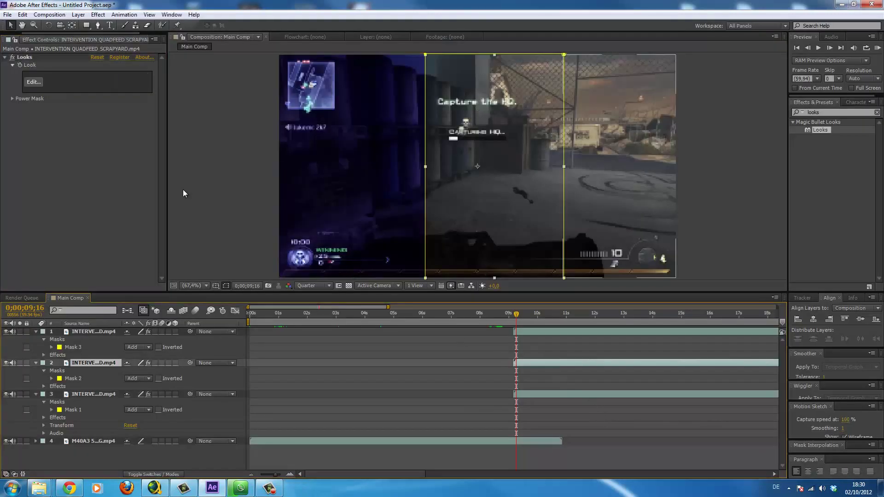
left_click(34, 82)
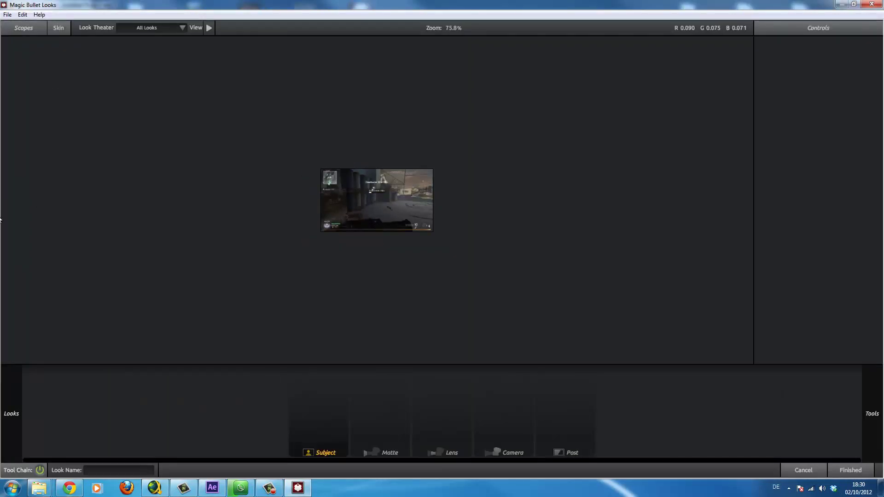
mouse_move(0, 220)
scroll(100, 208, "down", 10)
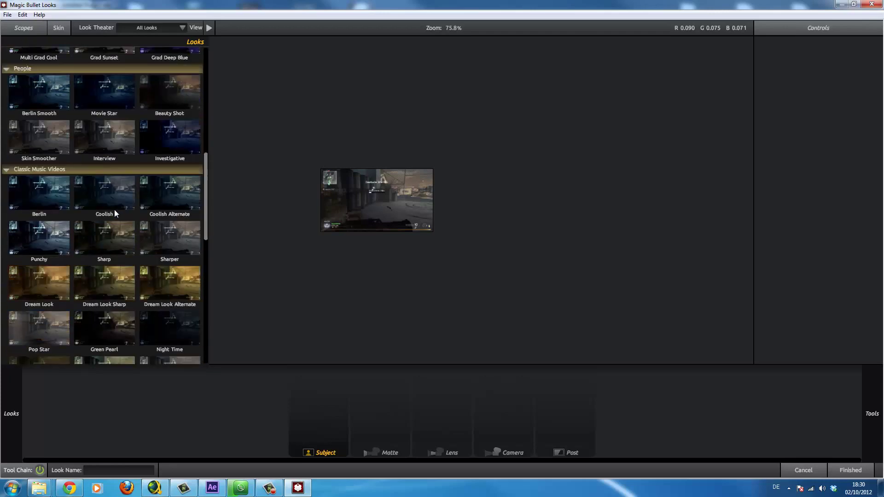
scroll(115, 212, "down", 8)
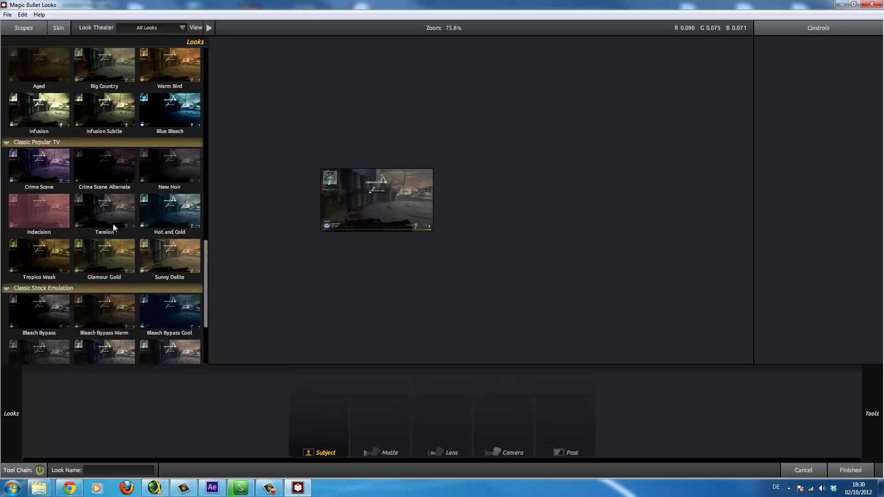
scroll(113, 223, "down", 5)
left_click(166, 286)
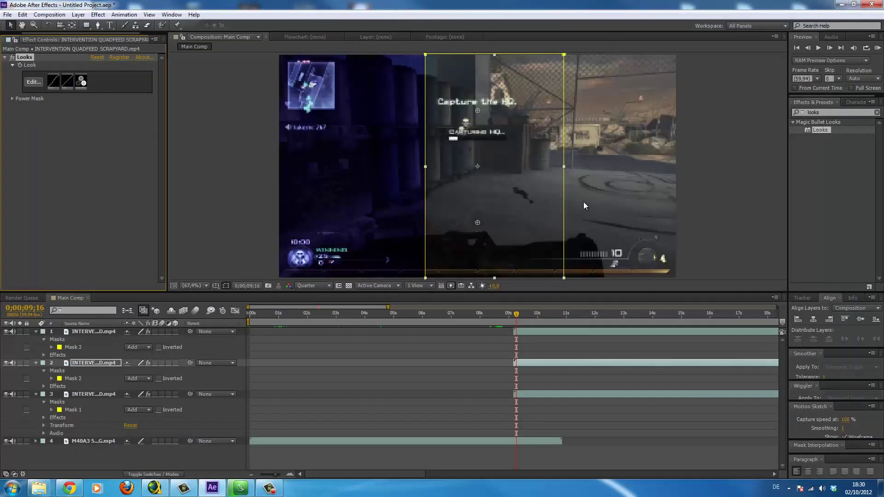
Step: Open the Looks editor for layer 1, the Mask 3 strip, and browse the presets back to the Basic category
left_click(586, 331)
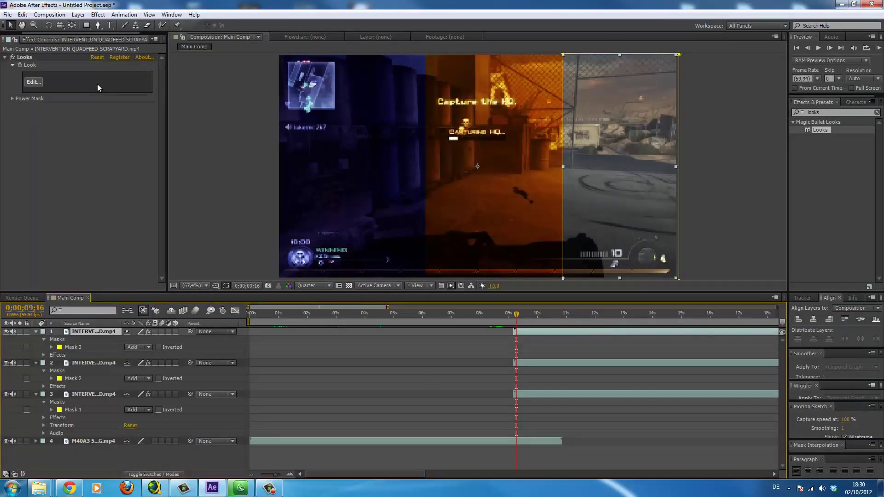
left_click(34, 82)
mouse_move(2, 222)
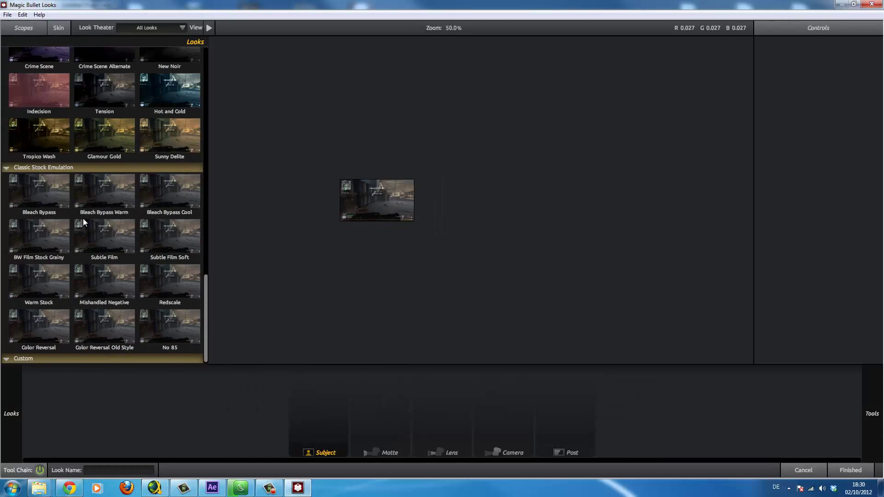
scroll(84, 220, "up", 6)
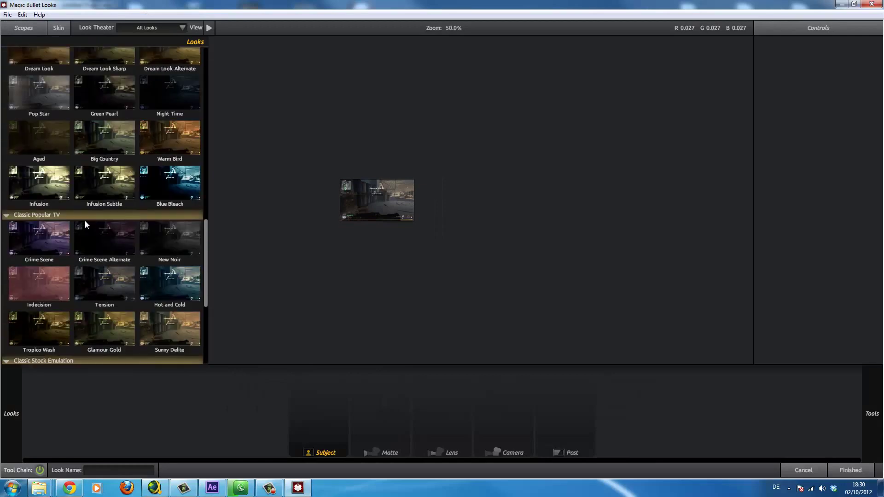
scroll(85, 220, "up", 10)
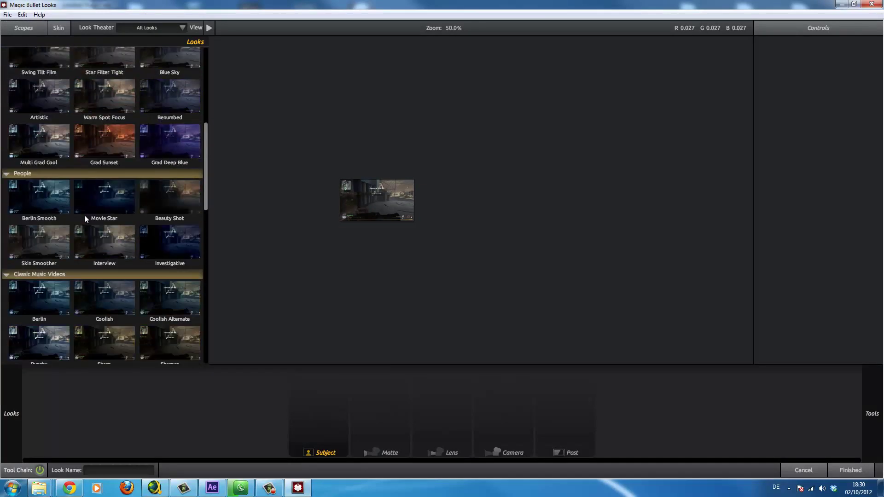
scroll(89, 211, "up", 3)
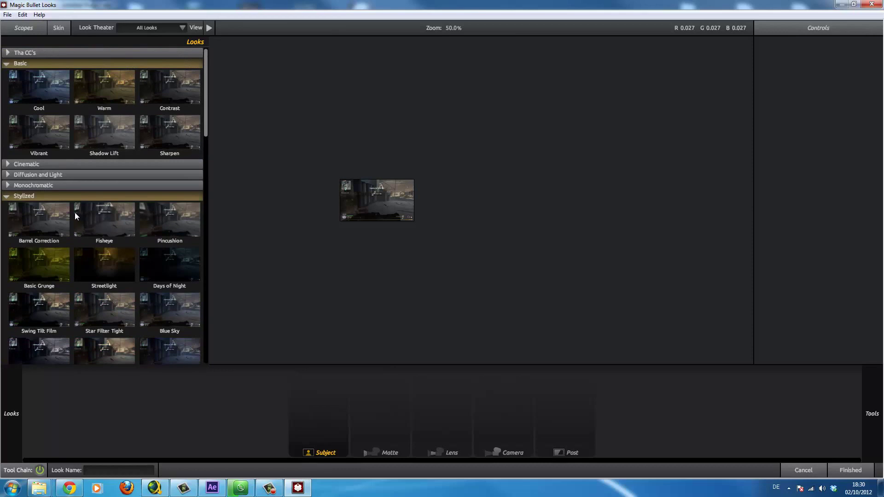
Step: Expand the Monochromatic, Diffusion and Light, and Cinematic preset categories and examine their looks
left_click(14, 186)
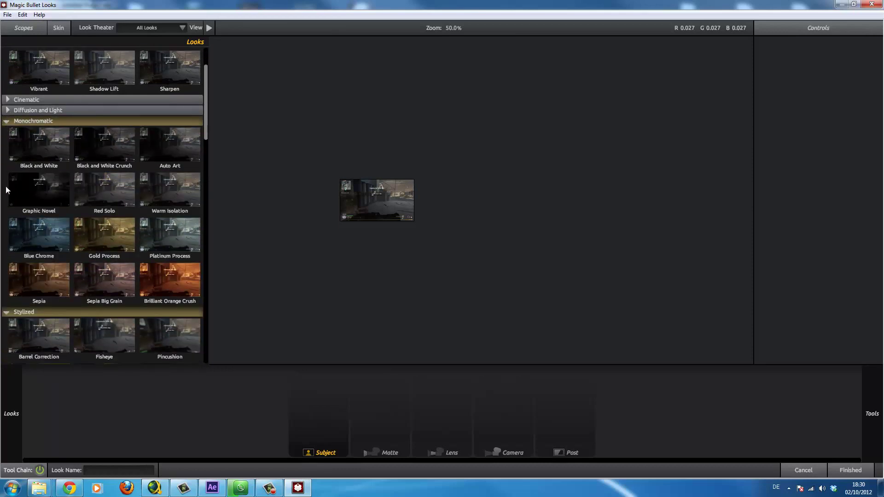
scroll(5, 186, "down", 2)
scroll(9, 177, "up", 4)
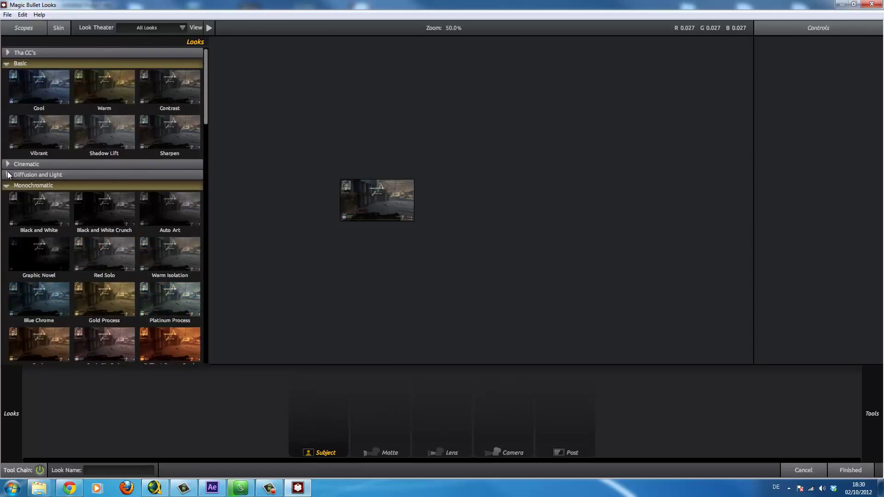
left_click(8, 175)
scroll(3, 184, "down", 3)
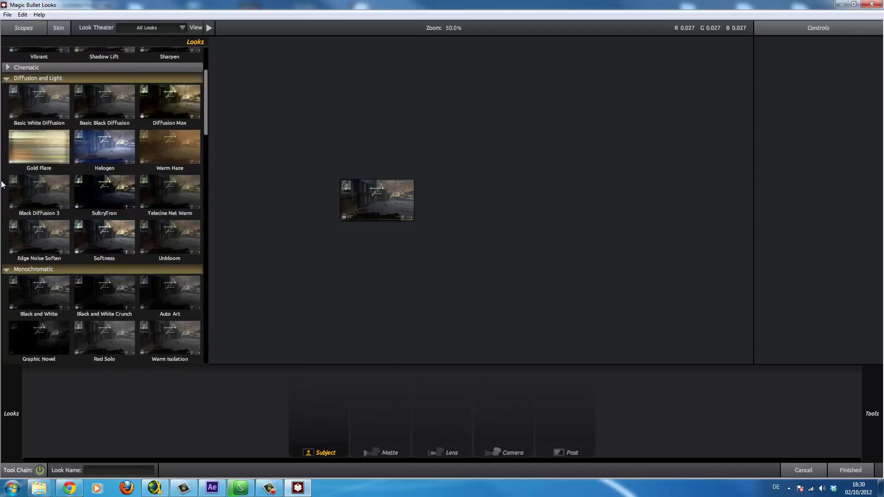
scroll(3, 184, "up", 3)
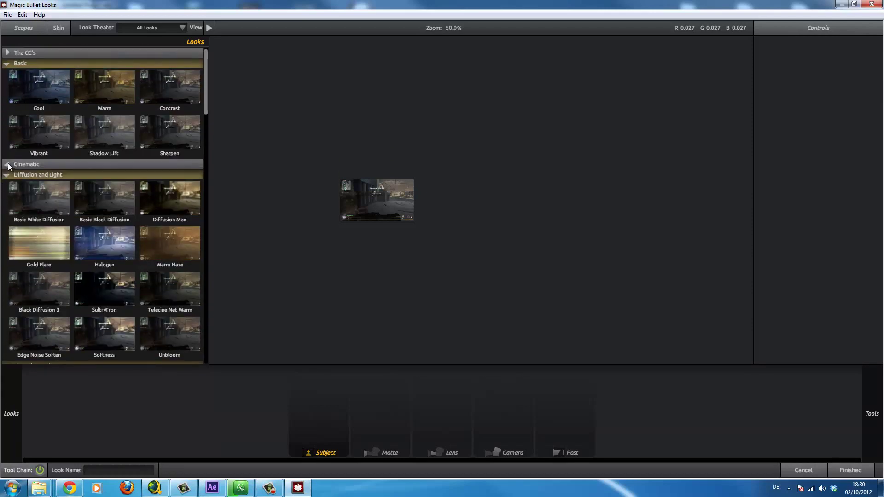
left_click(7, 163)
scroll(7, 163, "down", 2)
scroll(5, 173, "down", 4)
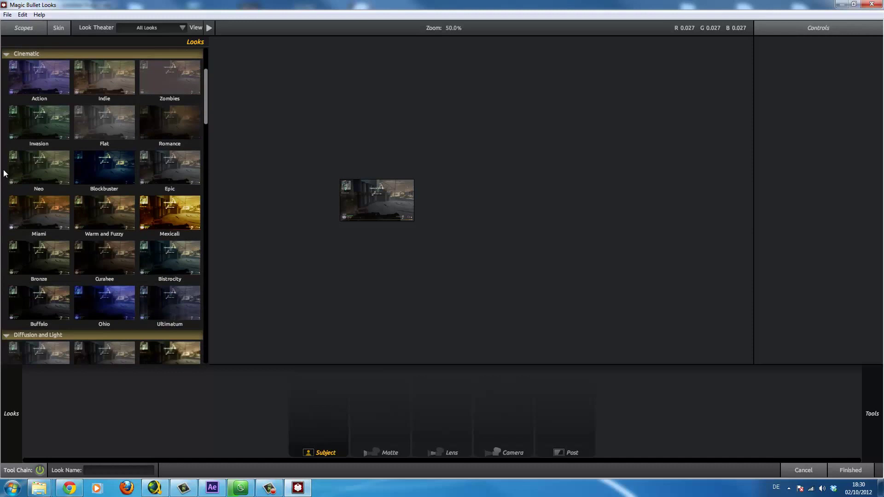
Step: Apply the Basic Grunge look from the Stylized presets to layer 1
scroll(2, 178, "up", 2)
scroll(66, 206, "down", 20)
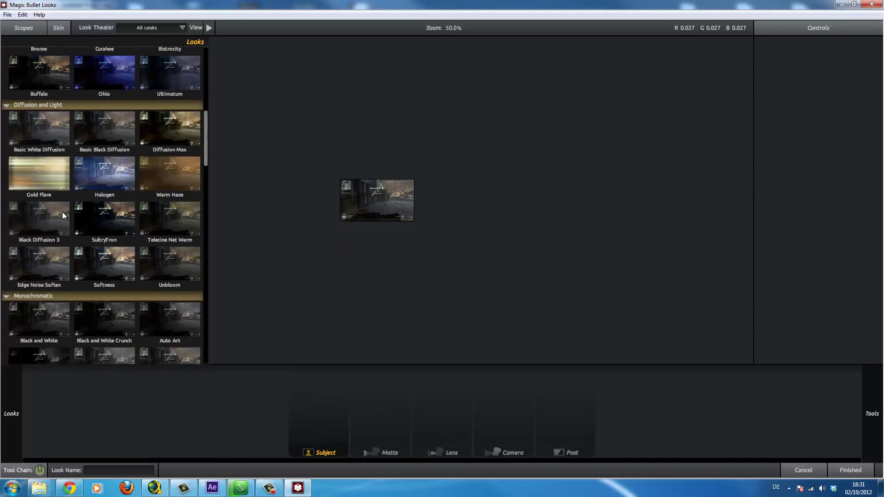
left_click(65, 228)
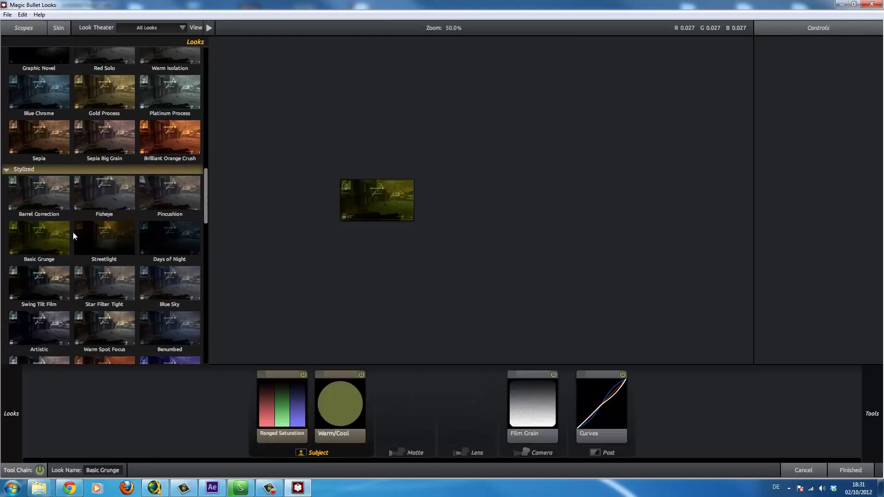
left_click(851, 470)
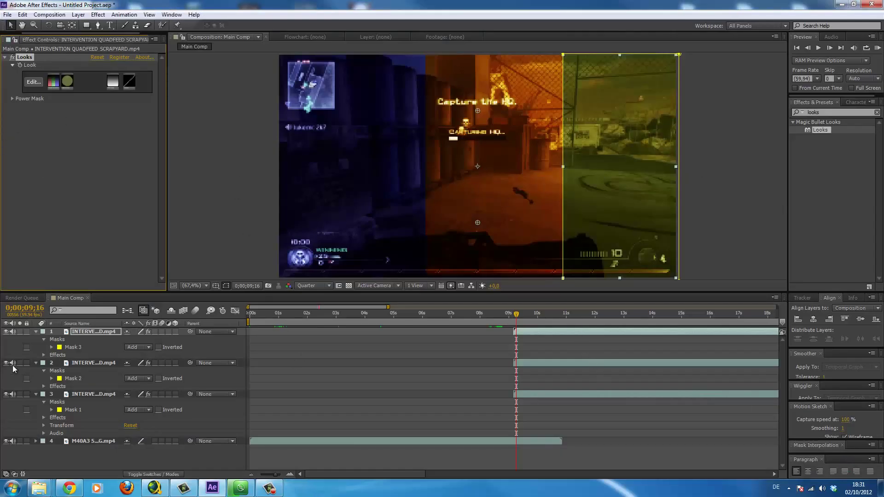
Step: Reveal the Mask Feather of Mask 1 on layer 3 and set it to 250 pixels
left_click(92, 395)
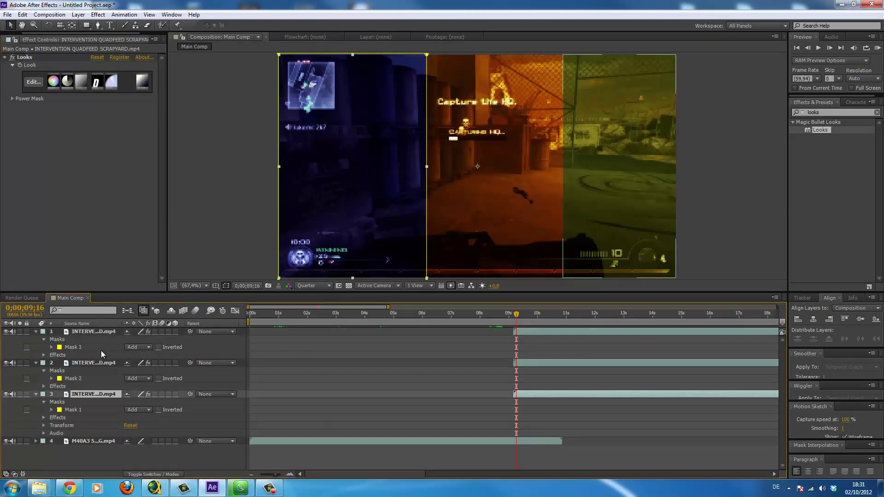
key("f")
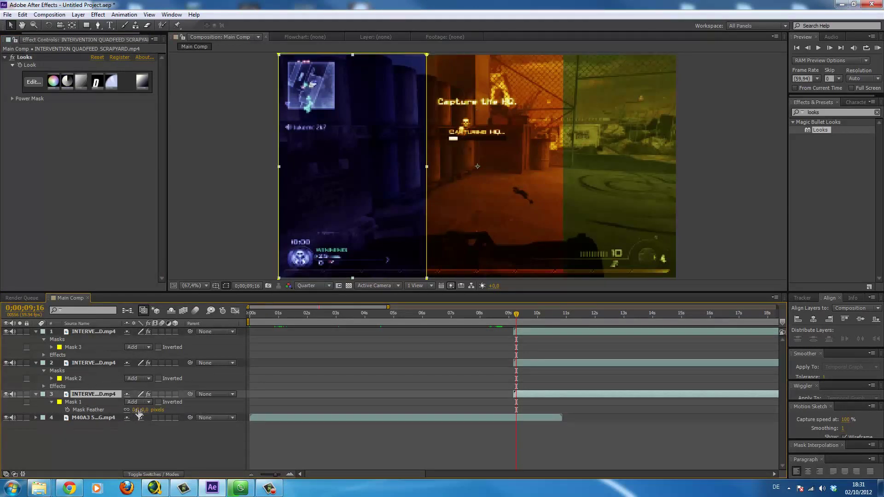
left_click_drag(138, 410, 274, 406)
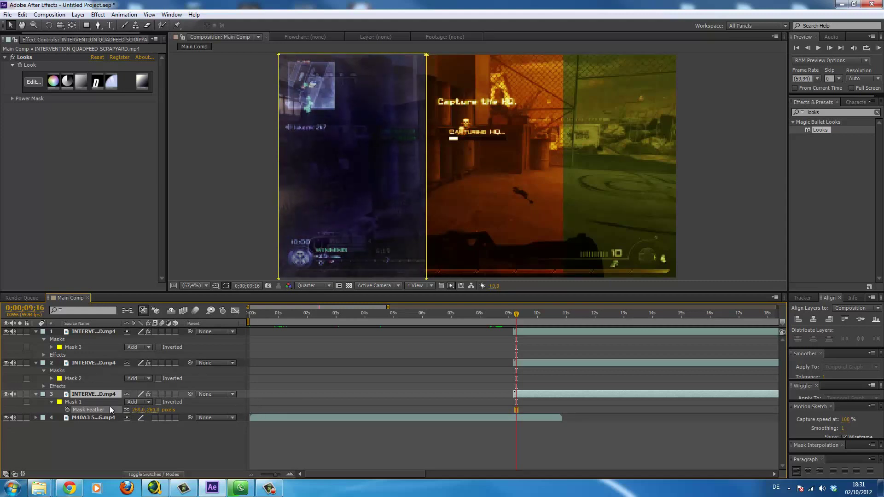
left_click(138, 410)
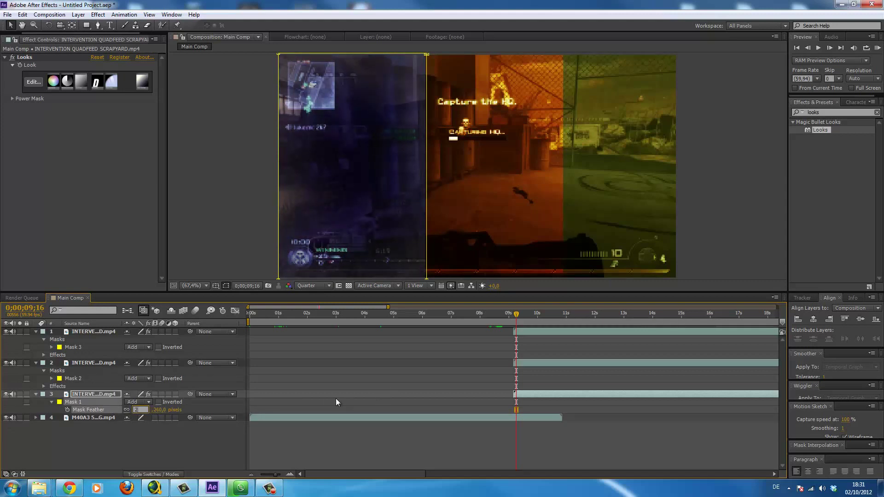
type("250")
key("Return")
Step: Reveal the Mask Feather of Mask 2 on layer 2 and set it to 250 pixels
left_click(87, 364)
key("f")
left_click(137, 378)
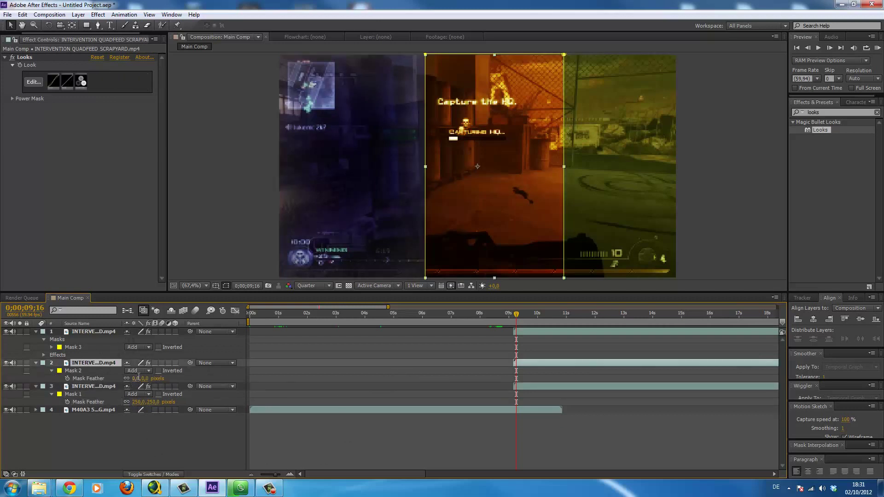
type("250")
key("Return")
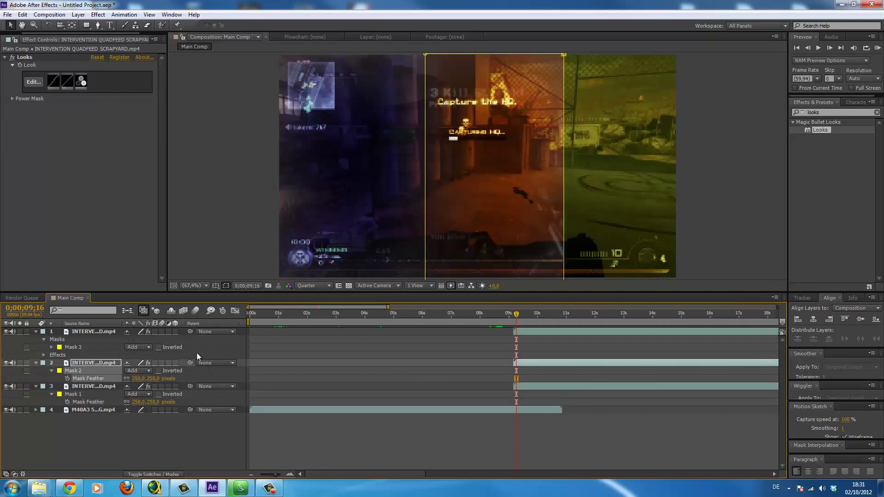
Step: Set the Mask Feather of Mask 3 on layer 1 to 250 pixels and deselect the layer
left_click(88, 330)
key("f")
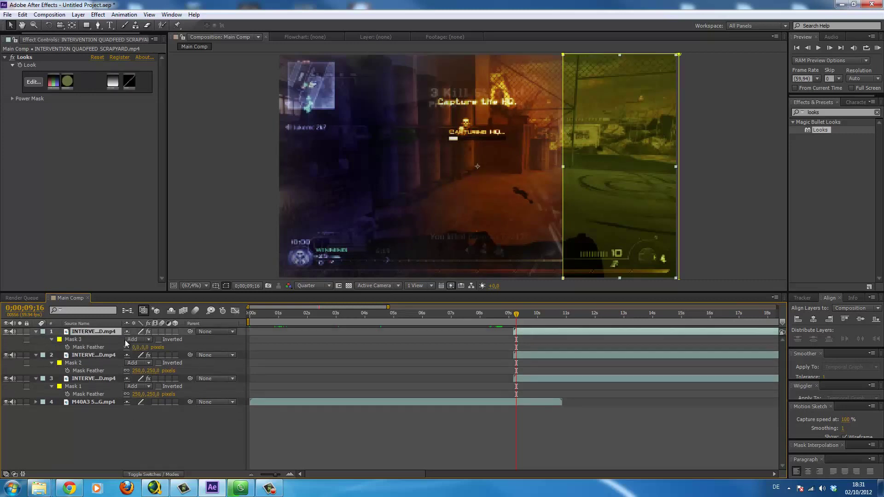
left_click(138, 347)
type("250")
key("Return")
left_click(749, 197)
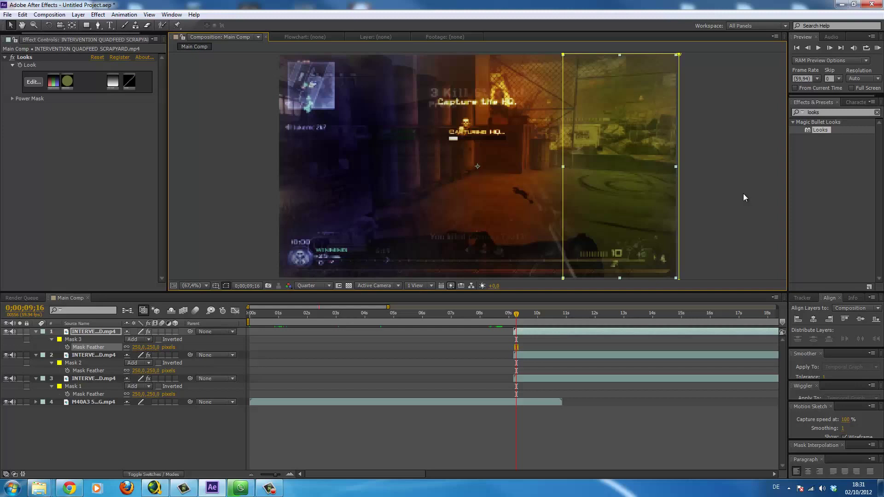
left_click(183, 167)
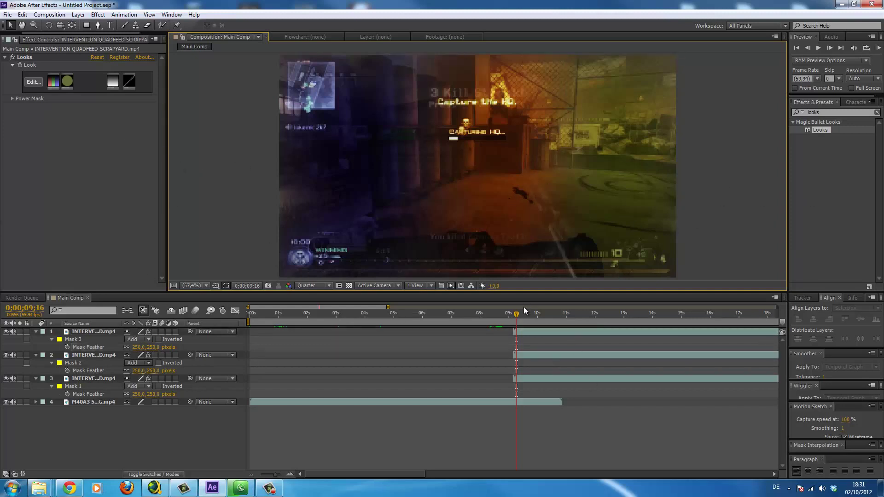
Step: Import the song xKore ft. Zoe.mp3 from the Windows Music library into the After Effects project
left_click(512, 315)
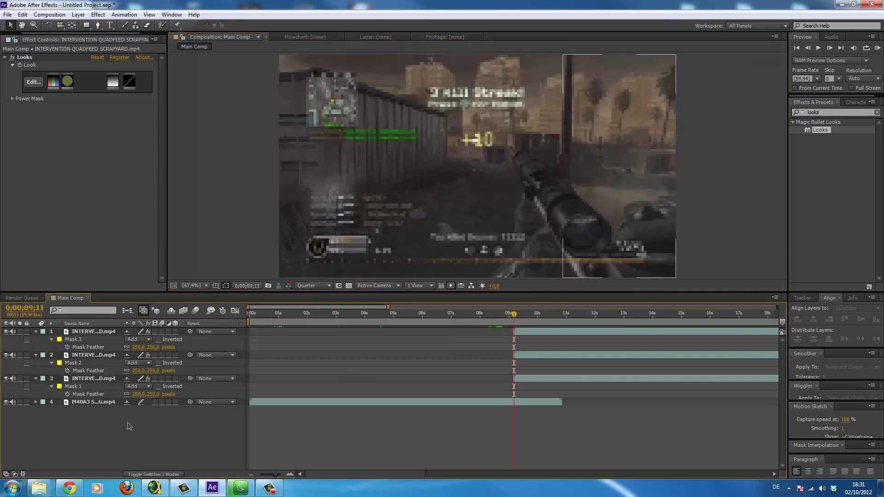
key("super")
left_click(134, 318)
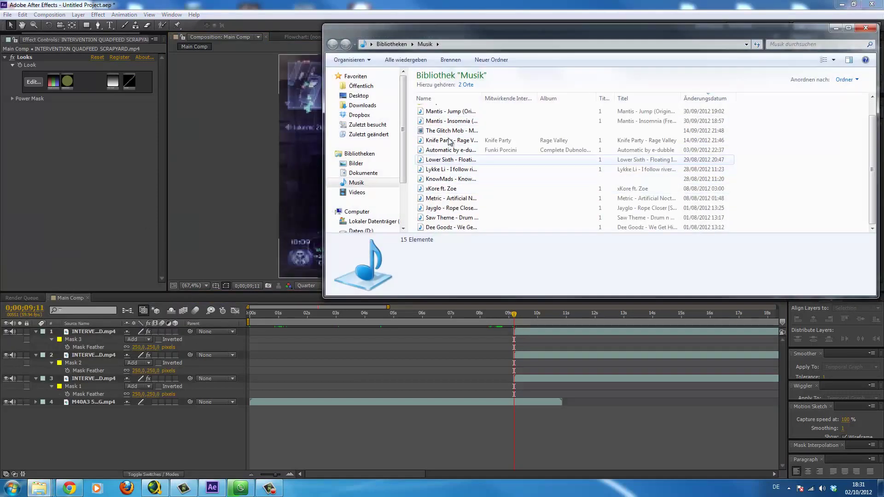
scroll(453, 140, "up", 1)
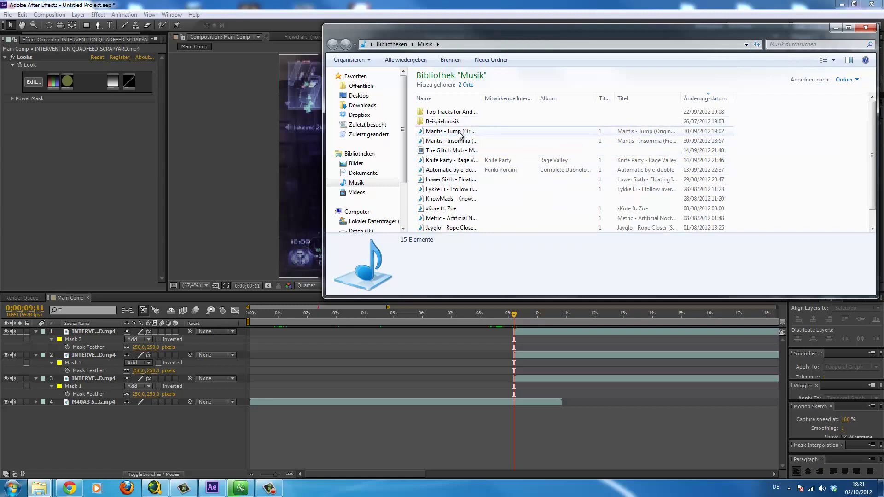
scroll(459, 139, "down", 1)
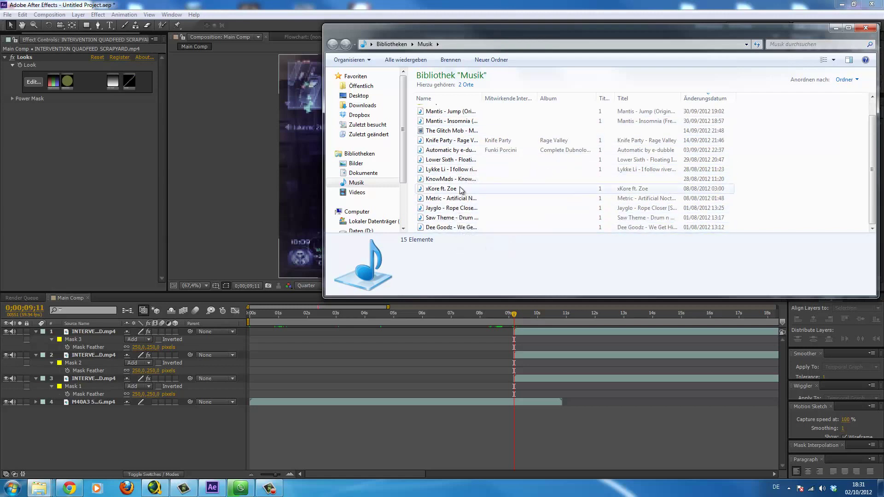
left_click(462, 162)
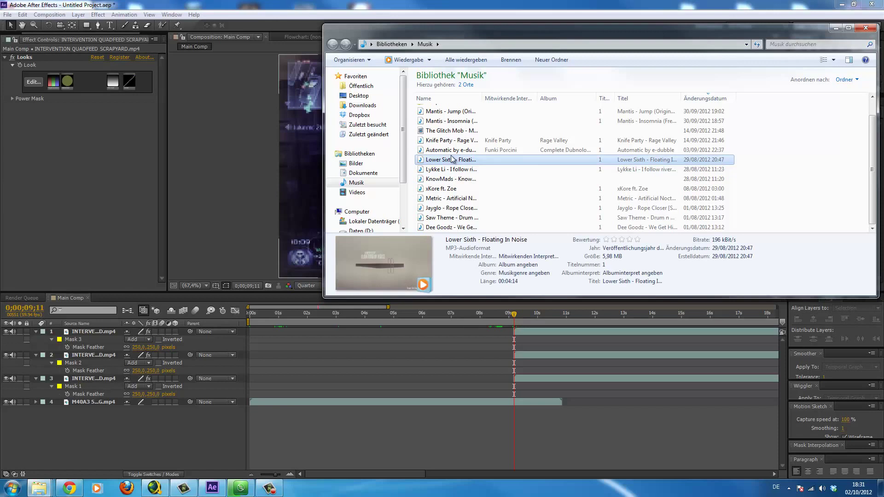
left_click(449, 190)
left_click_drag(449, 190, 103, 433)
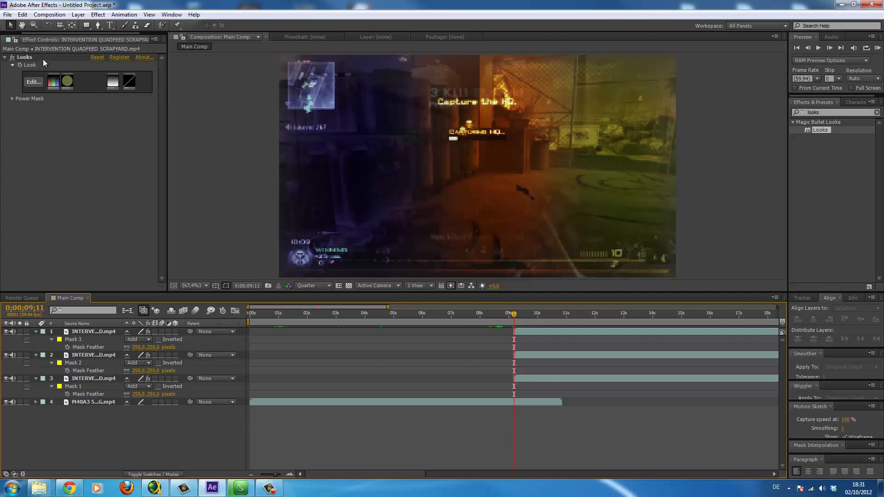
Step: Add xKore ft. Zoe.mp3 as the bottom layer of Main Comp and reveal its audio waveform
left_click(18, 41)
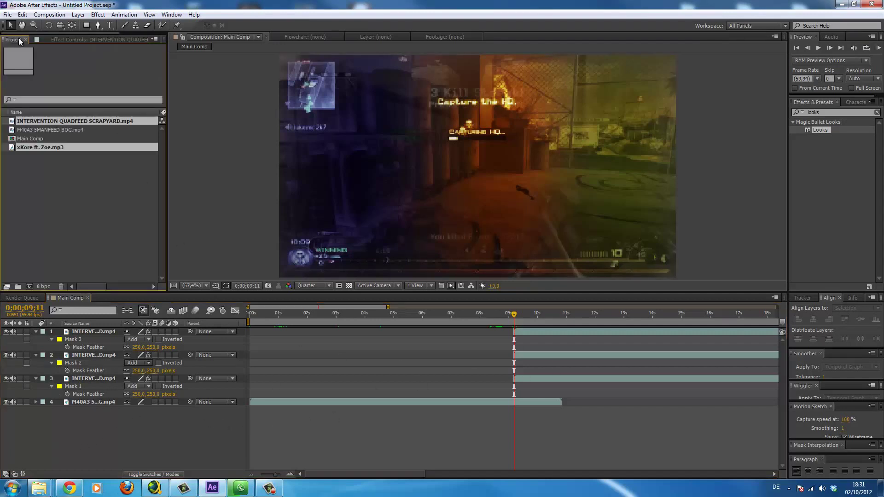
left_click_drag(36, 138, 204, 421)
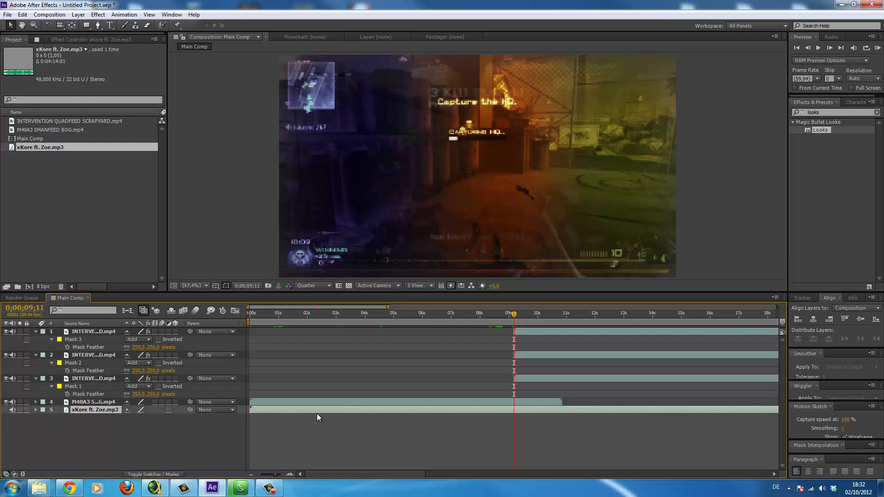
key("l")
key("l")
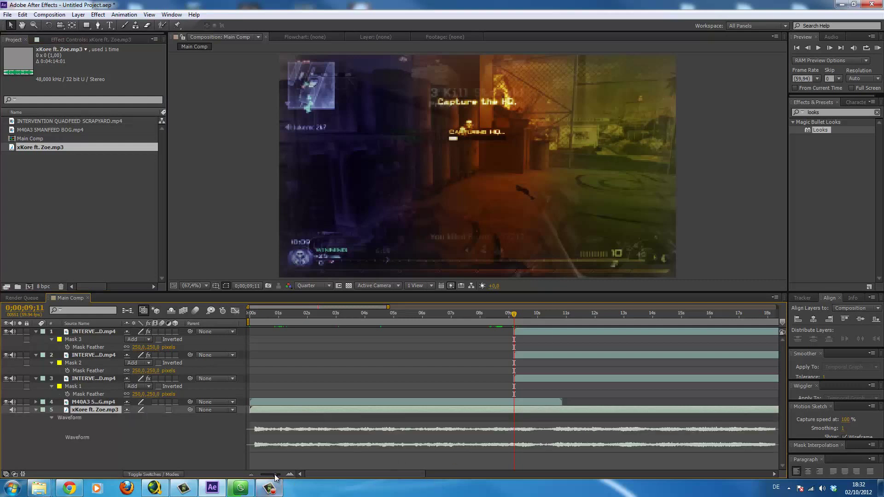
Step: Slide the music layer earlier in the timeline and mute the audio of the four gameplay clip layers
left_click_drag(275, 474, 269, 474)
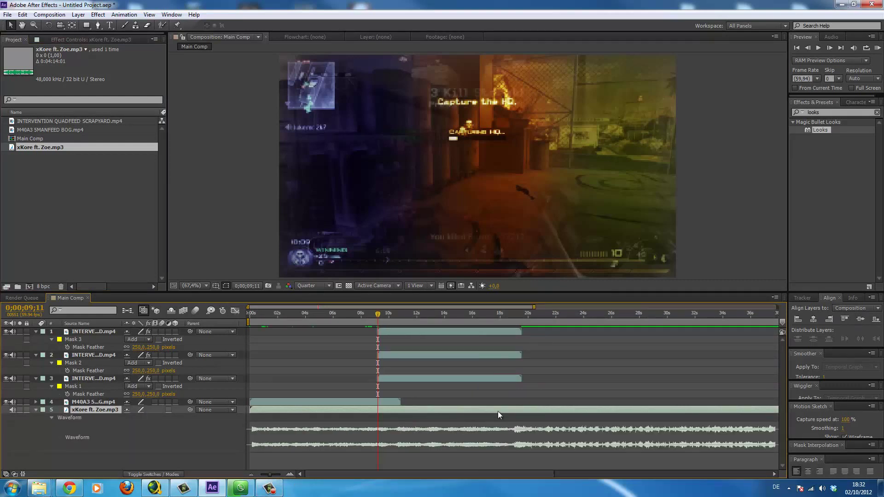
left_click_drag(498, 410, 434, 415)
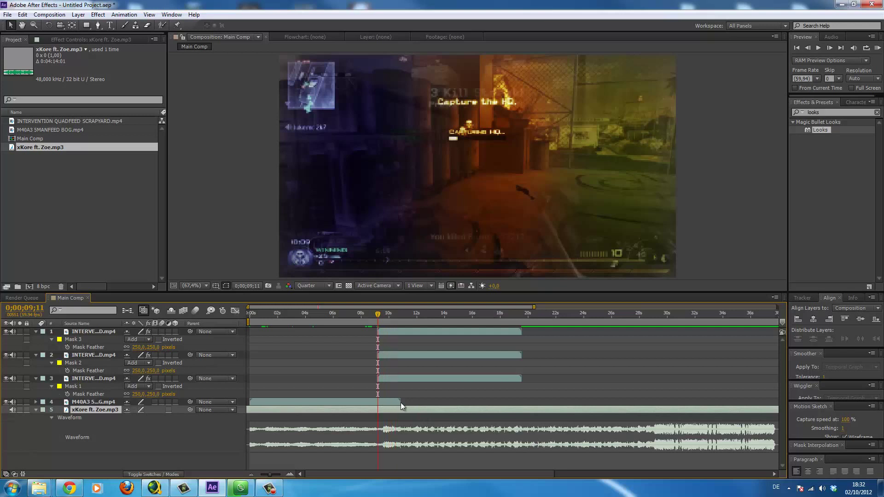
left_click(13, 401)
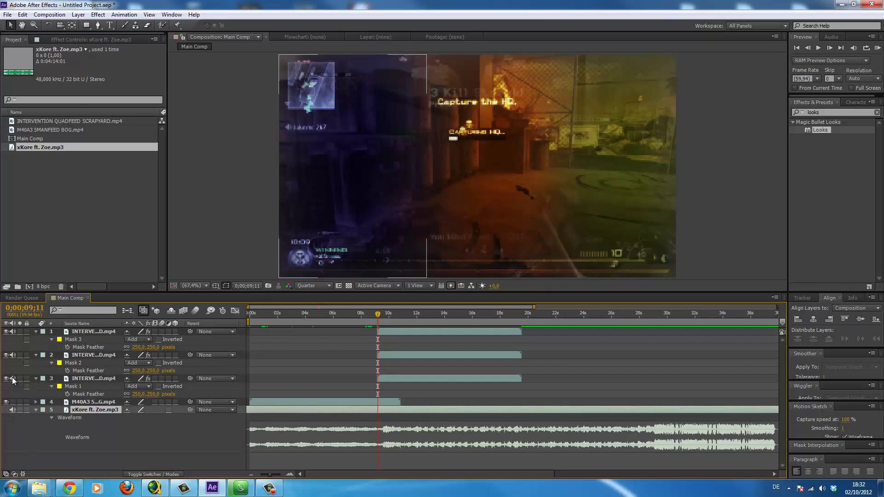
left_click(13, 378)
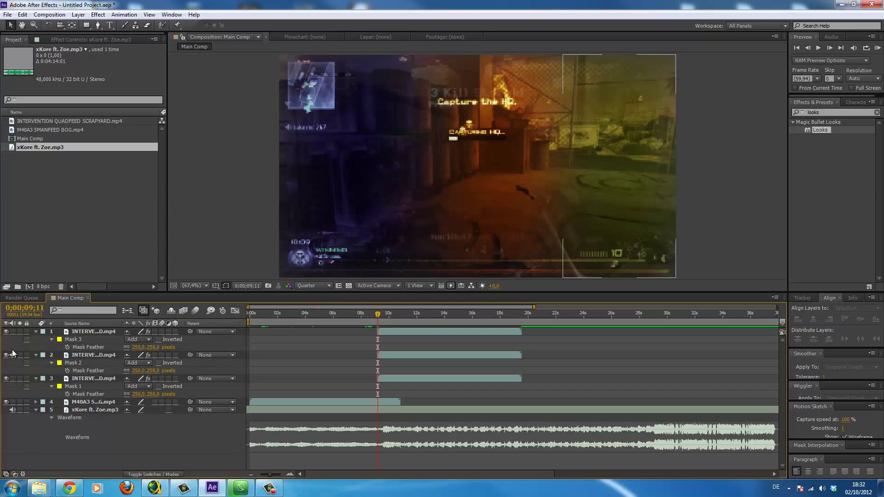
left_click(12, 354)
Step: Slide the music layer further back so its loud section starts just before the 10-second mark, and play it briefly
left_click(553, 411)
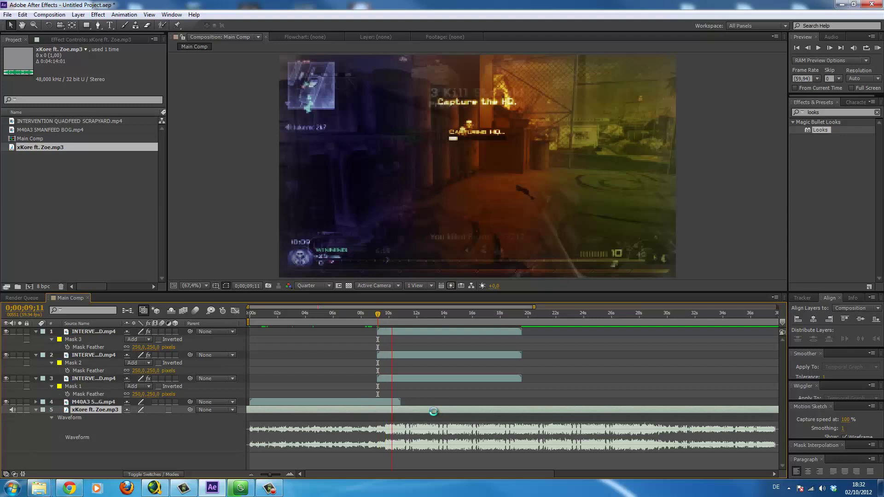
key("space")
left_click_drag(270, 475, 276, 476)
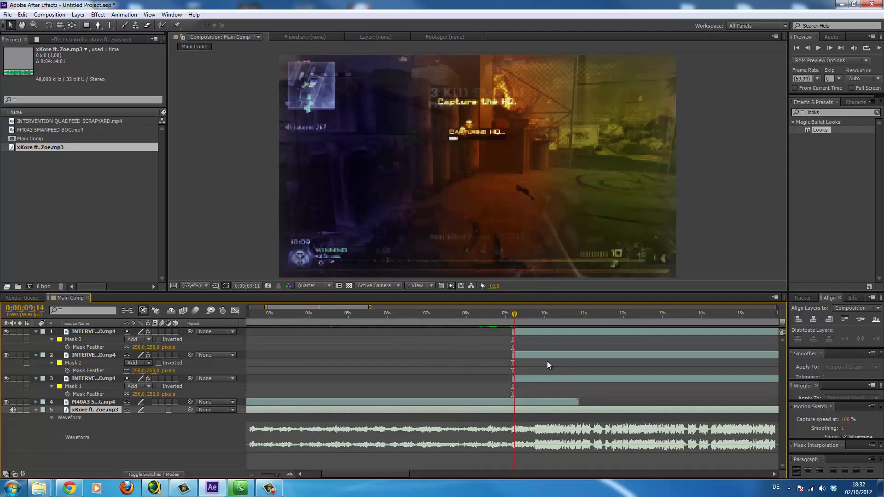
Step: Try placing composition marker 1 just after 11 seconds and scrub around it against the music waveform
left_click(582, 409)
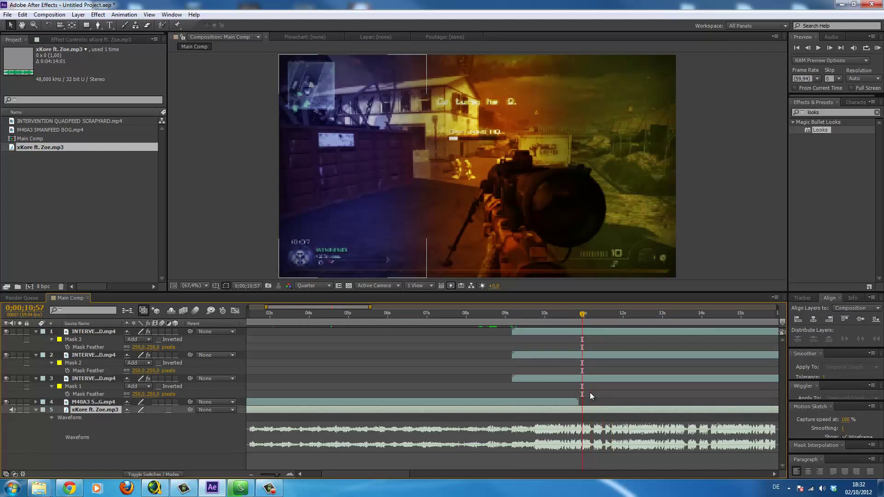
left_click(634, 333)
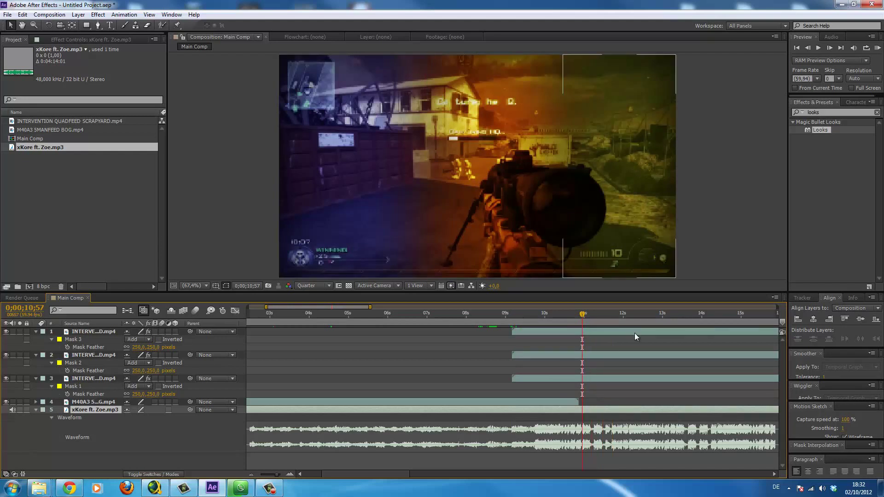
key("shift+1")
left_click(595, 321)
key("KP_Decimal")
left_click(586, 321)
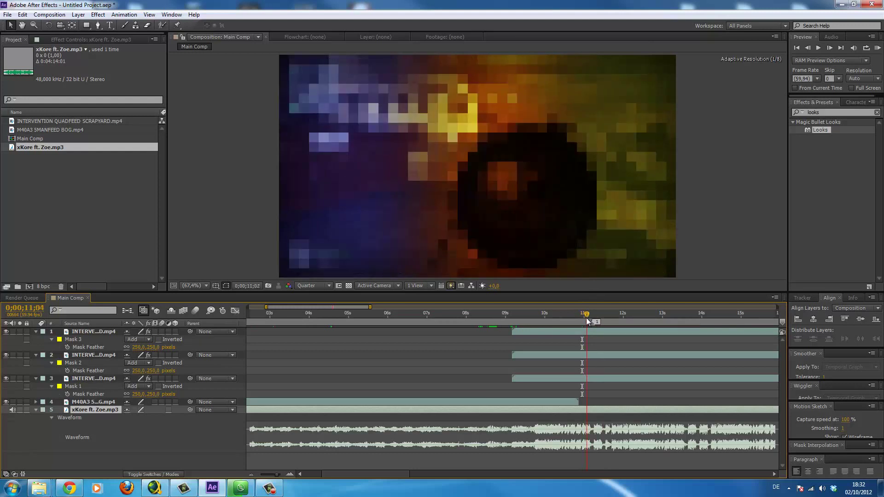
left_click_drag(586, 319, 588, 319)
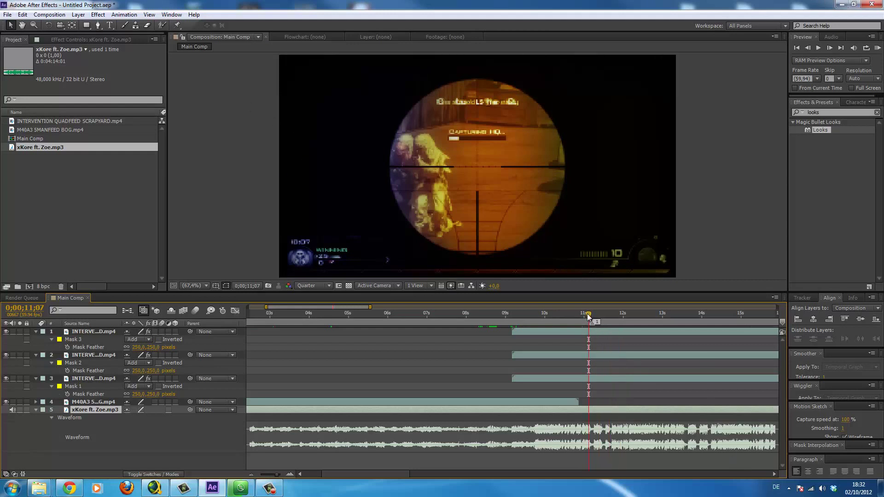
left_click_drag(588, 315, 590, 336)
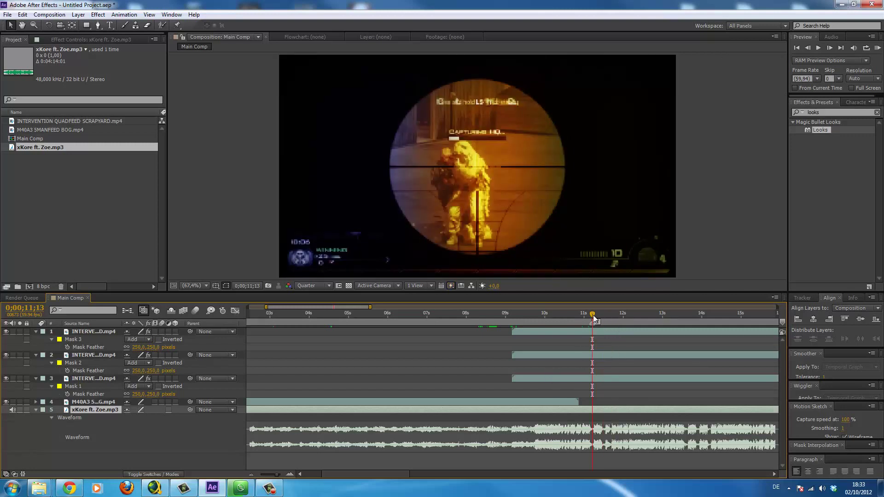
Step: Set composition marker 1 at 0;00;10;57
left_click_drag(592, 316, 582, 341)
key("Page_Up")
key("Page_Up")
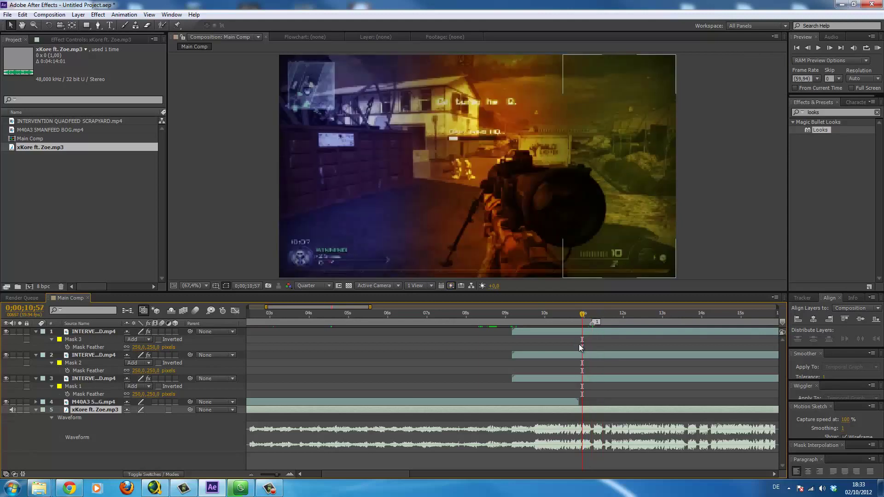
key("shift+1")
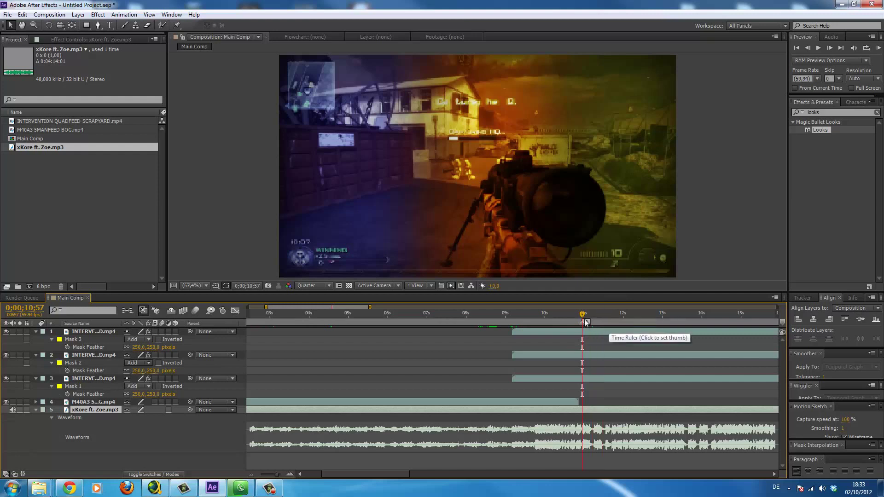
Step: Set composition marker 2 at 0;00;11;14 and marker 3 at 0;00;11;32, following the beats in the waveform
left_click(586, 315)
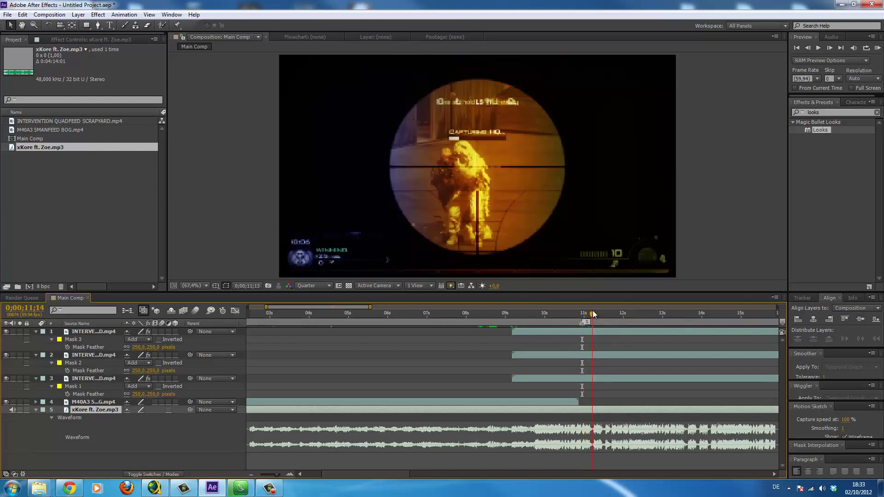
left_click_drag(588, 315, 592, 314)
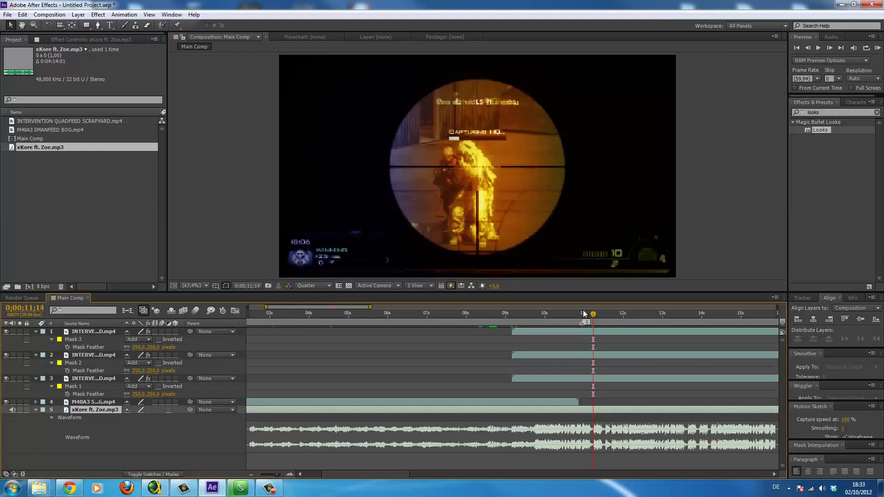
key("shift+2")
mouse_move(596, 315)
left_mouse_down()
mouse_move(603, 319)
mouse_move(604, 306)
left_mouse_up()
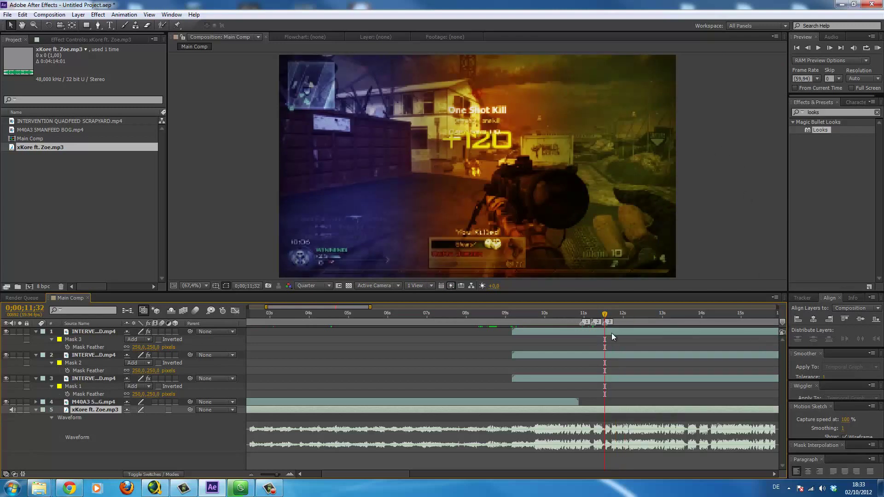
key("shift+3")
Step: Start layers 1, 2 and 3 at markers 3, 2 and 1 respectively, and shift the M40A3 clip later to overlap them
left_click(458, 455)
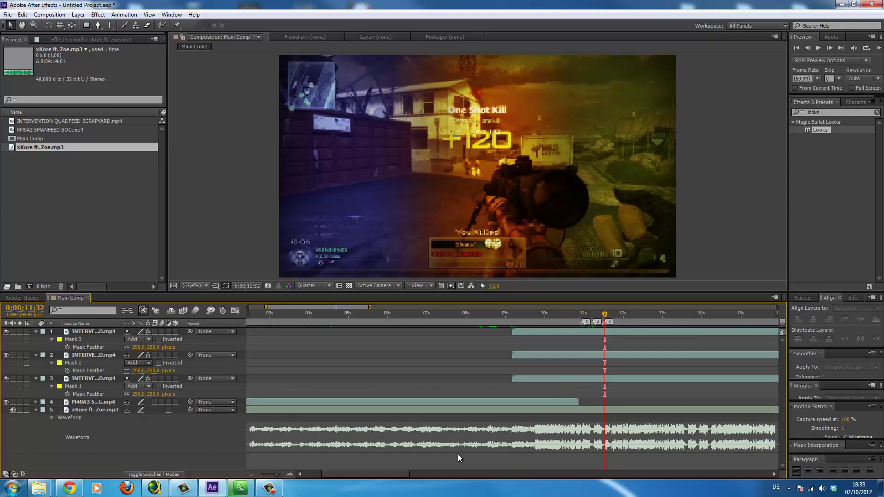
left_click_drag(523, 332, 623, 334)
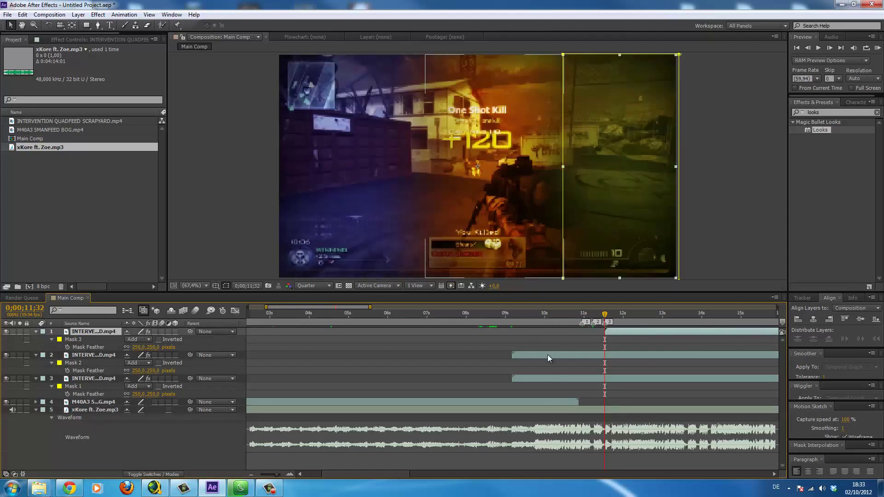
left_click_drag(534, 356, 615, 352)
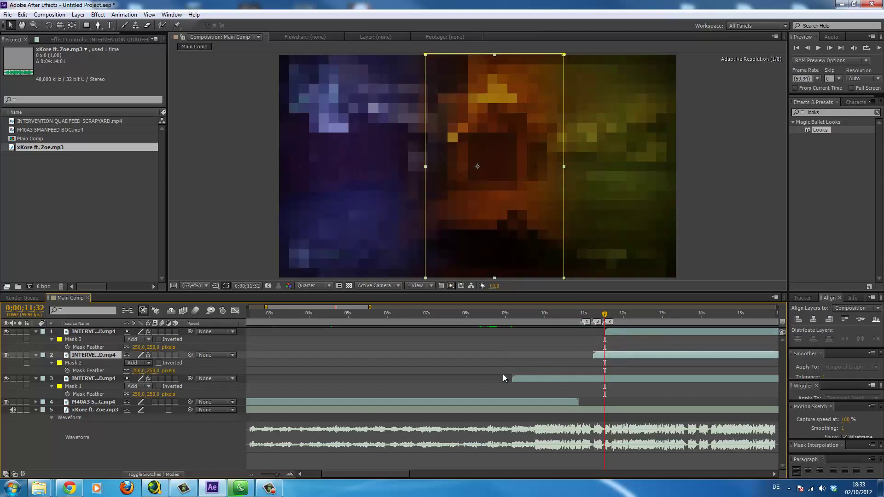
left_click_drag(520, 377, 591, 372)
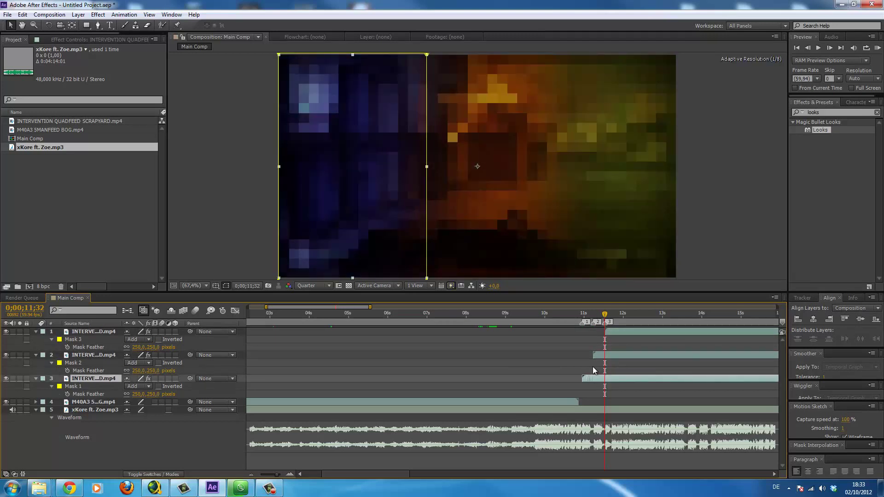
mouse_move(592, 322)
left_mouse_down()
mouse_move(584, 327)
mouse_move(608, 327)
left_mouse_up()
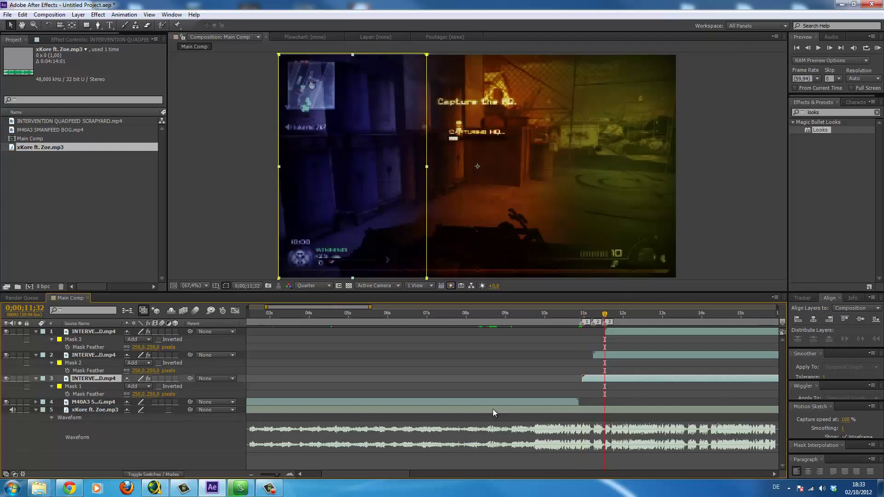
left_click_drag(526, 402, 591, 403)
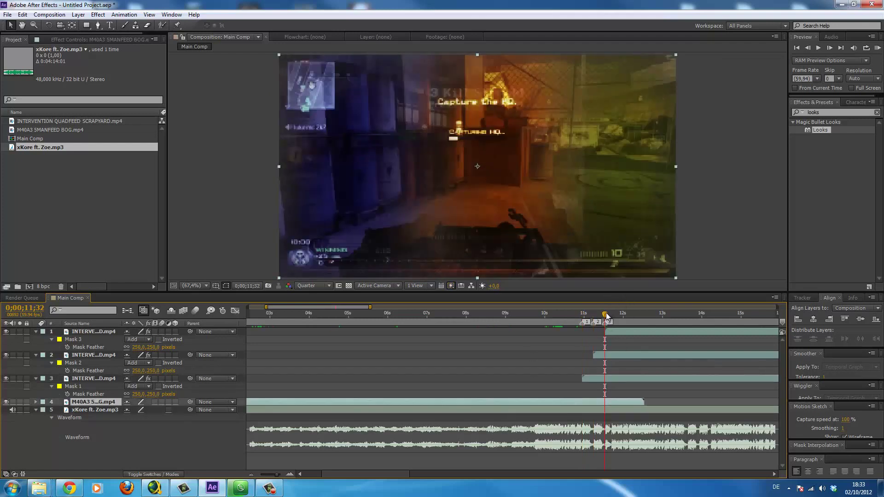
Step: Duplicate layer 1 and slide the copy later so it starts just before 12 seconds
mouse_move(584, 352)
left_mouse_down()
mouse_move(578, 394)
mouse_move(602, 387)
mouse_move(617, 361)
left_mouse_up()
key("Page_Down")
key("Page_Down")
key("Page_Down")
key("Page_Down")
key("Page_Down")
key("Page_Down")
key("Page_Down")
key("Page_Down")
key("Page_Down")
key("Page_Down")
key("Page_Down")
left_click(621, 331)
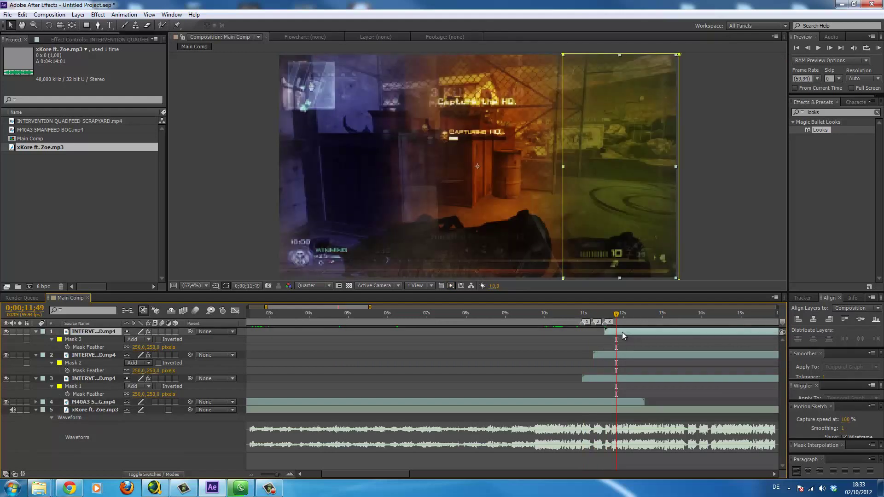
key("ctrl+d")
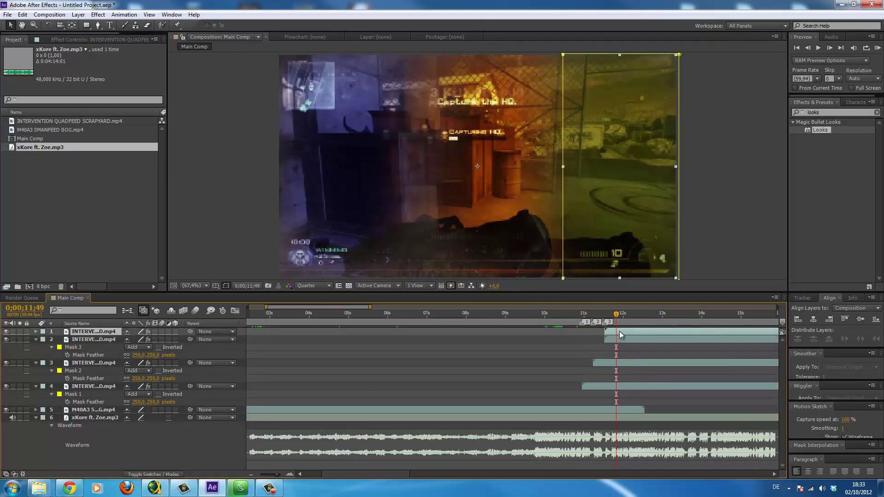
left_click_drag(619, 332, 634, 336)
Step: Delete the mask and the Looks effect from the duplicated clip on layer 1
left_click(637, 318)
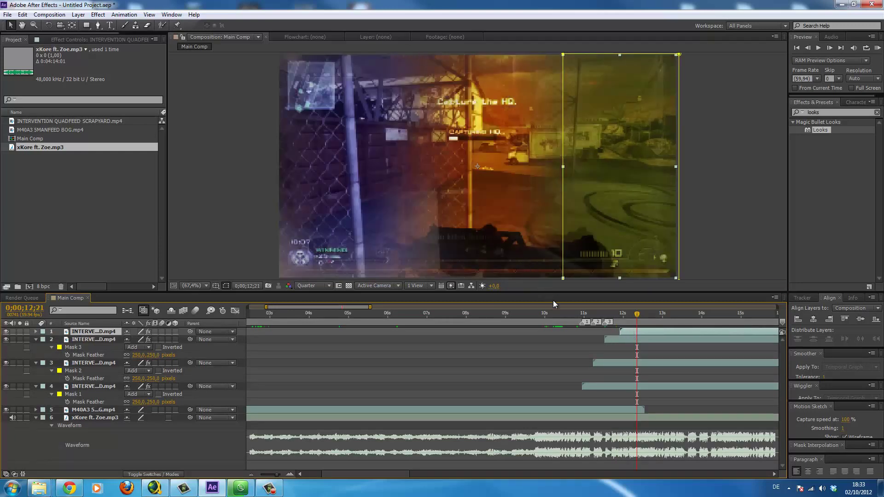
key("m")
left_click(75, 339)
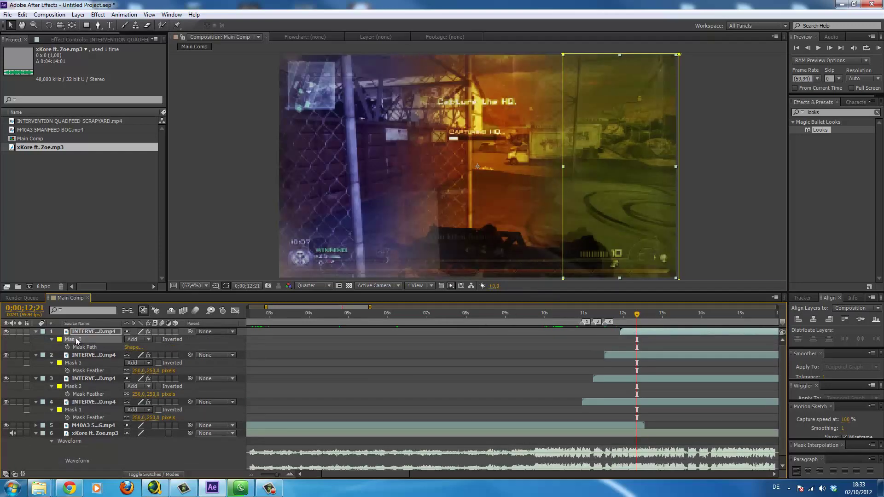
key("Delete")
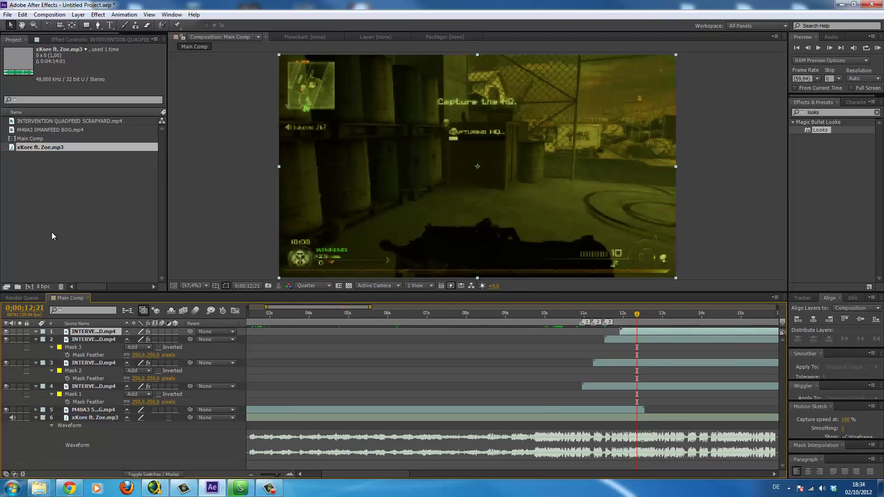
left_click(70, 40)
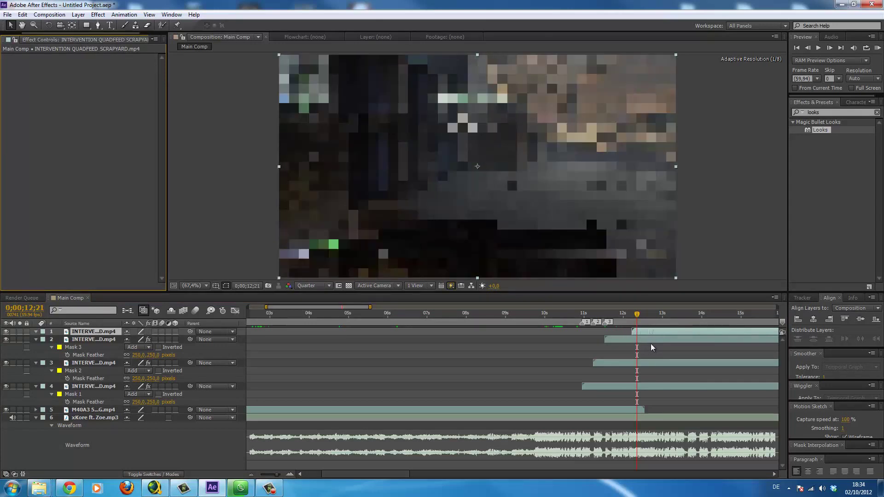
Step: Show the Opacity property on all four Intervention clip layers
left_click(621, 339)
key("t")
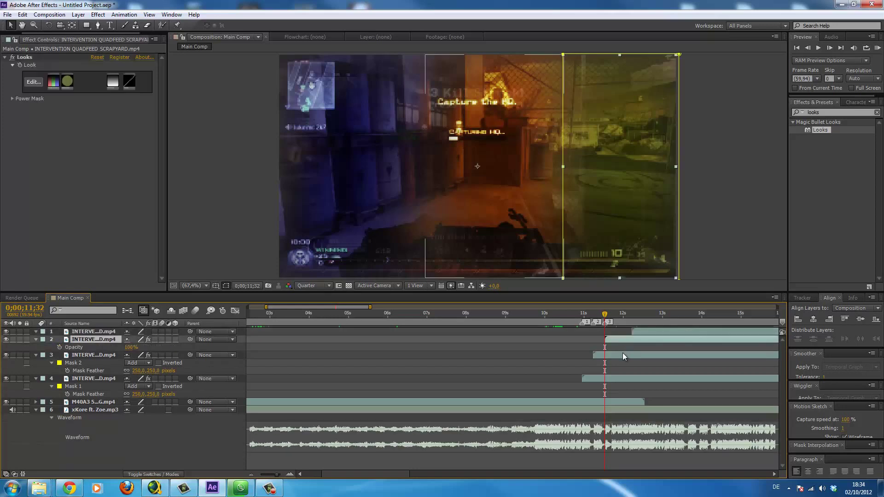
left_click(623, 352)
key("t")
left_click(619, 371)
key("t")
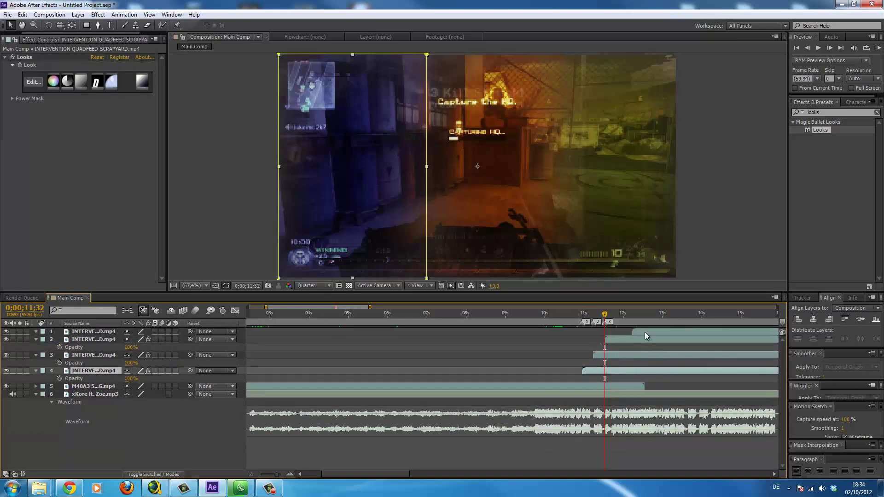
left_click(644, 333)
key("t")
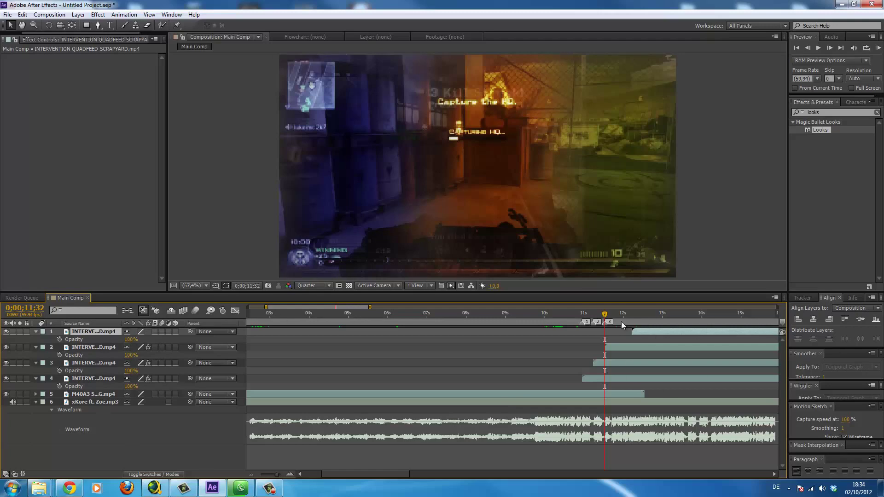
Step: Start the unmasked copy at 0;00;12;00 and move it below the three masked strip layers
left_click_drag(602, 318, 619, 335)
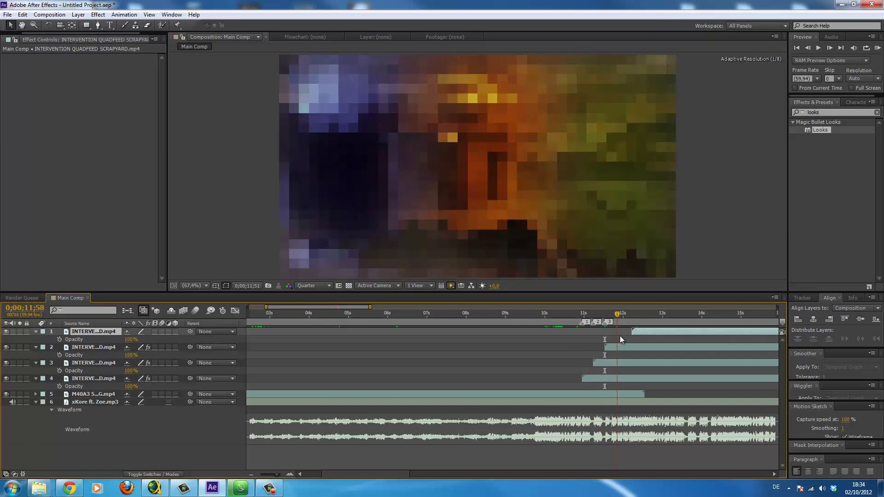
key("space")
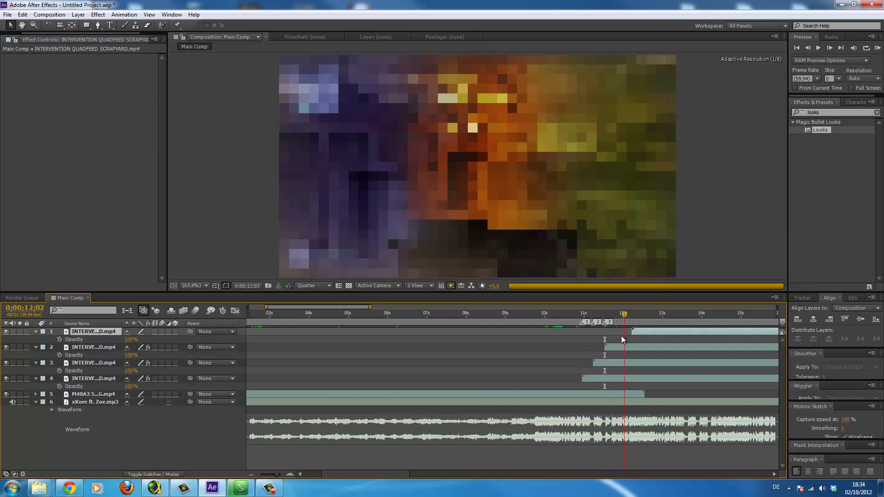
left_click_drag(634, 332, 625, 317)
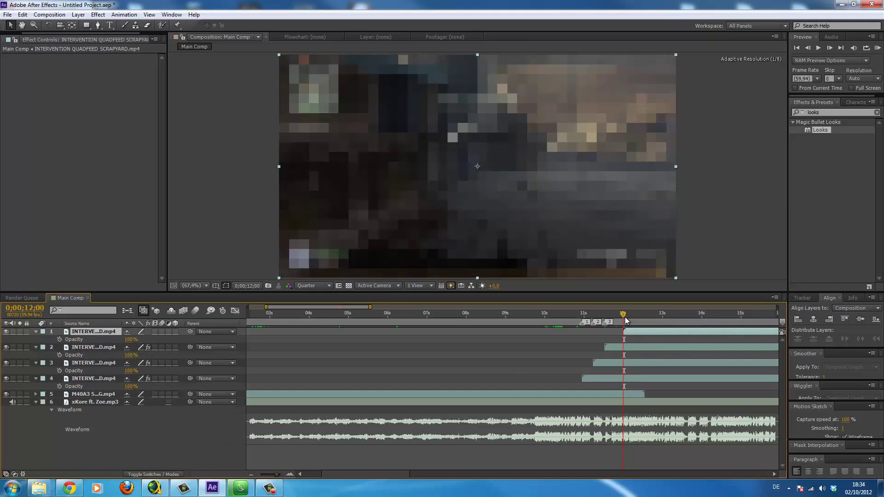
left_click_drag(108, 331, 85, 387)
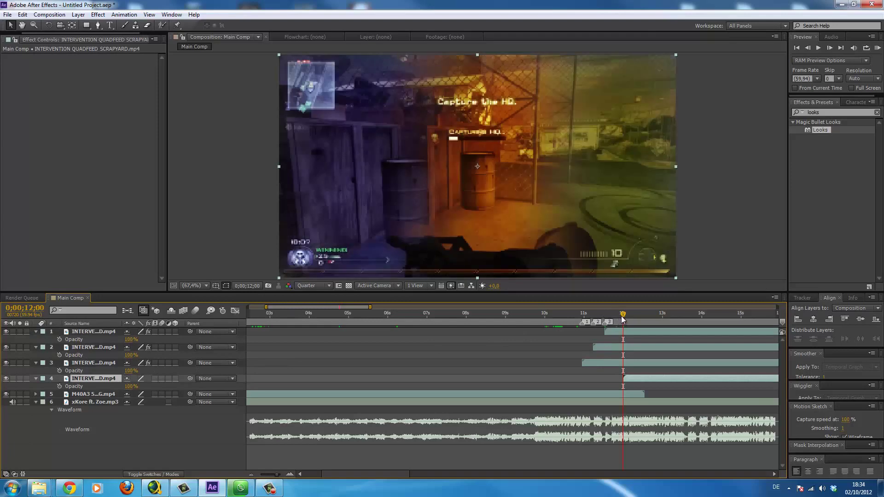
Step: Add 100% Opacity keyframes at 0;00;11;51 on the three masked strip layers
left_click(620, 316)
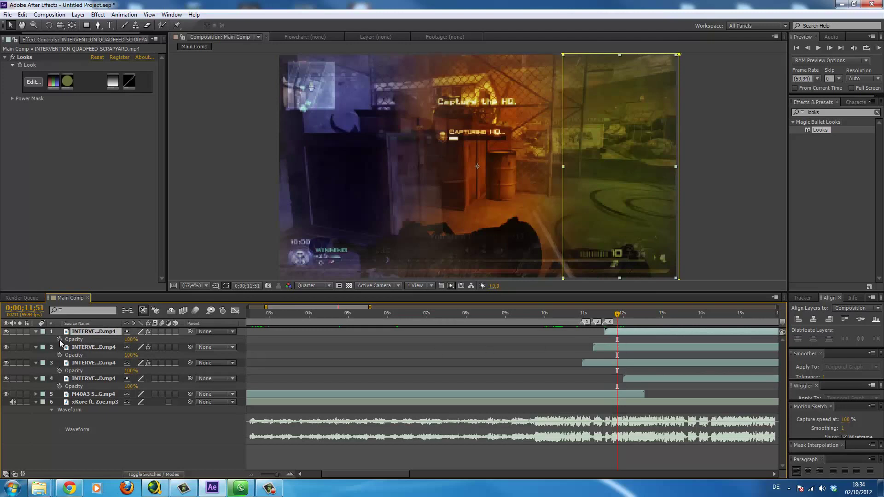
left_click(59, 339)
left_click(59, 355)
left_click(59, 370)
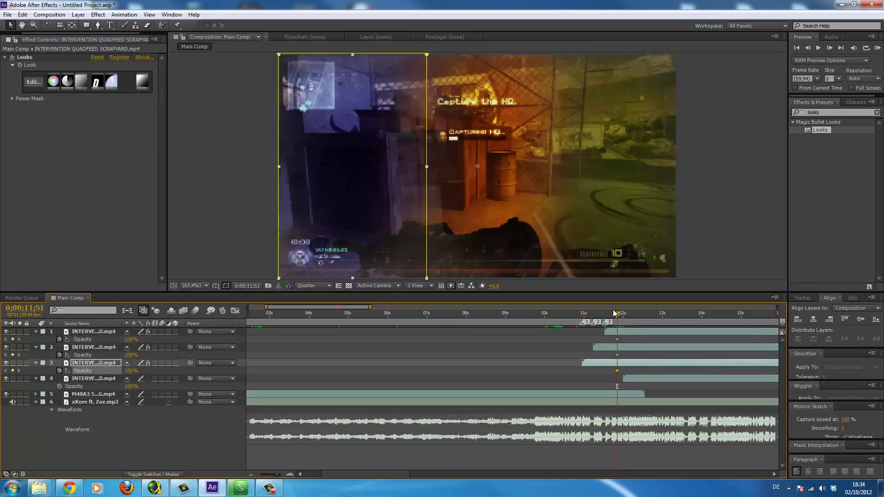
Step: Set the Opacity of the three masked strip layers to 0% at 0;00;12;00
left_click_drag(617, 317, 621, 319)
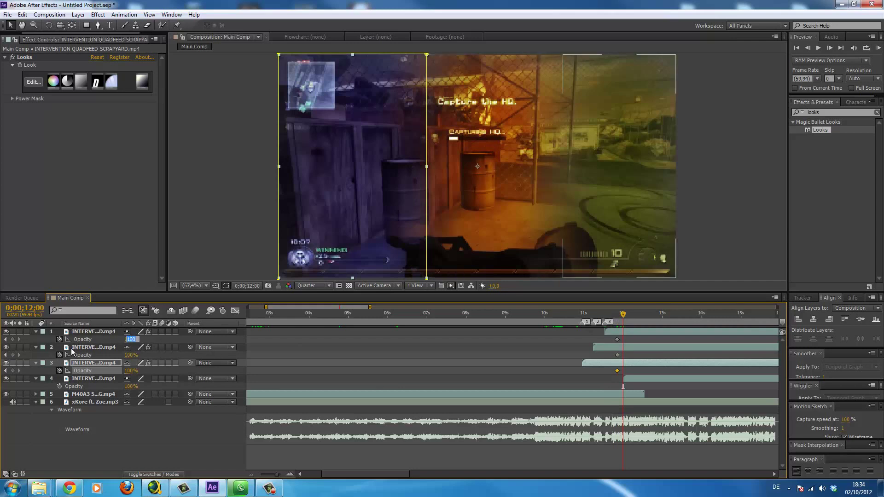
type("0")
key("Return")
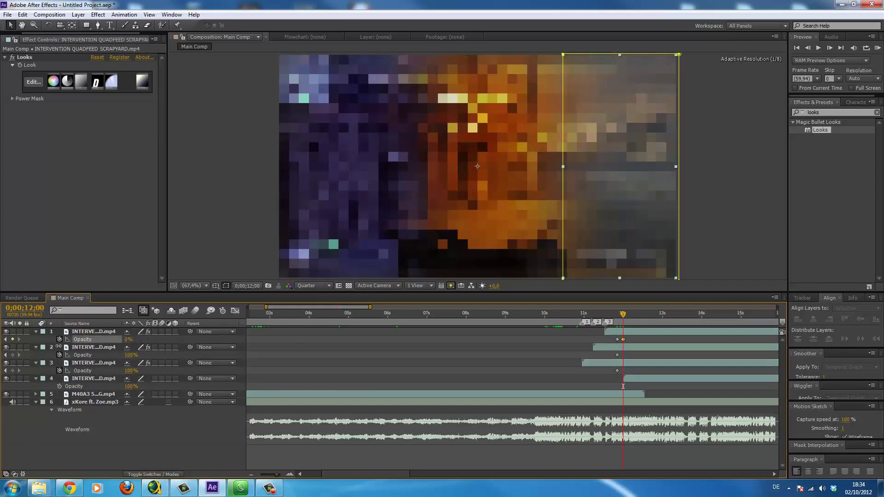
left_click(131, 355)
type("0")
key("Return")
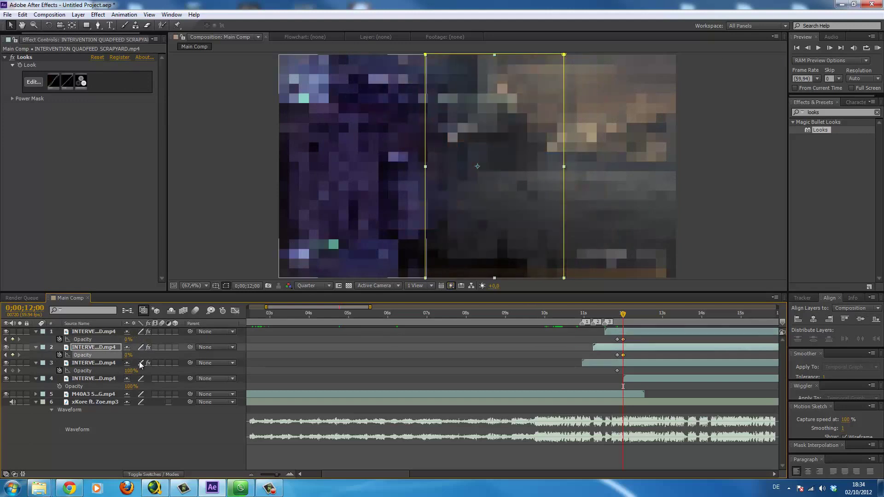
left_click(129, 371)
type("0")
key("Return")
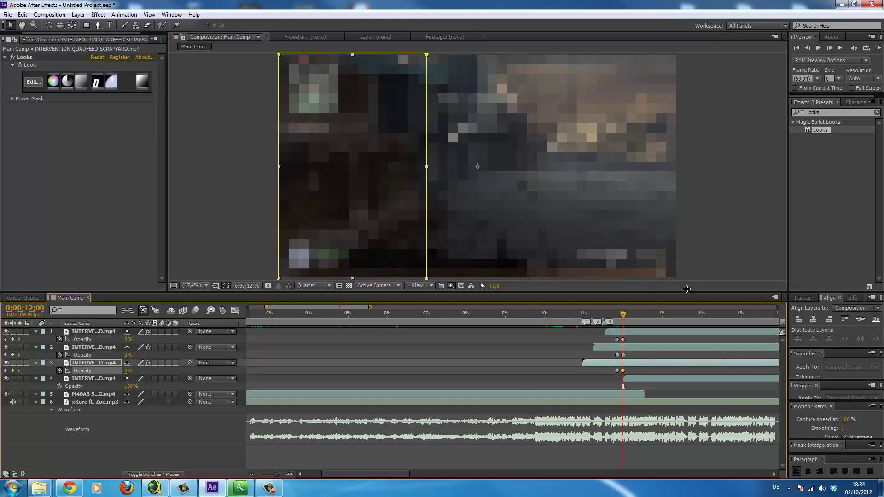
Step: Set the work area from 0;00;10;40 to about 0;00;12;34 and RAM preview the transition
left_click(574, 314)
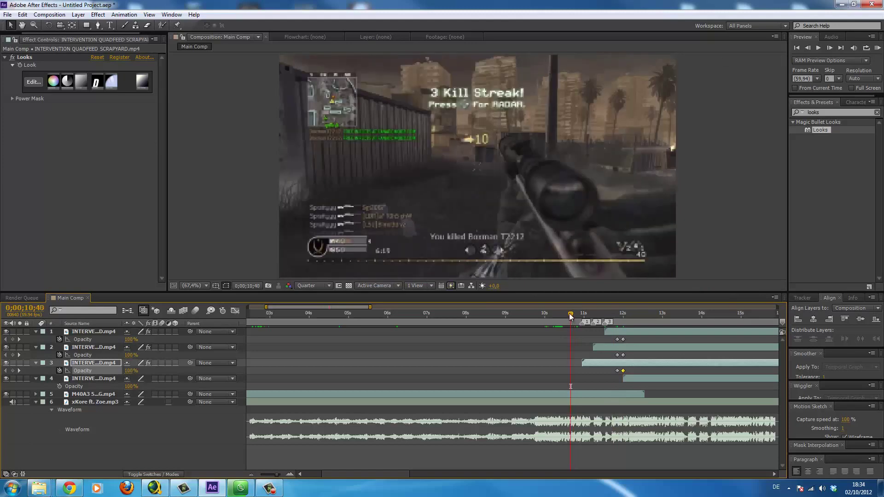
key("b")
key("space")
key("space")
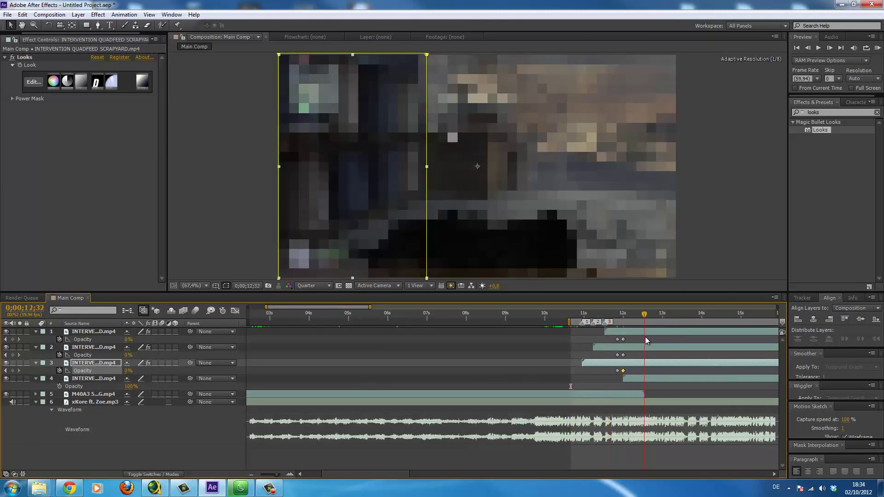
left_click(877, 49)
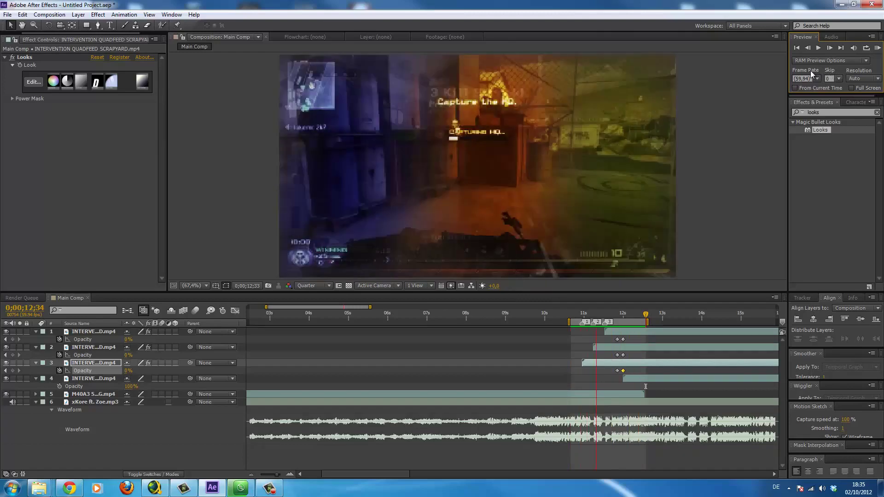
key("space")
left_click_drag(645, 314, 592, 365)
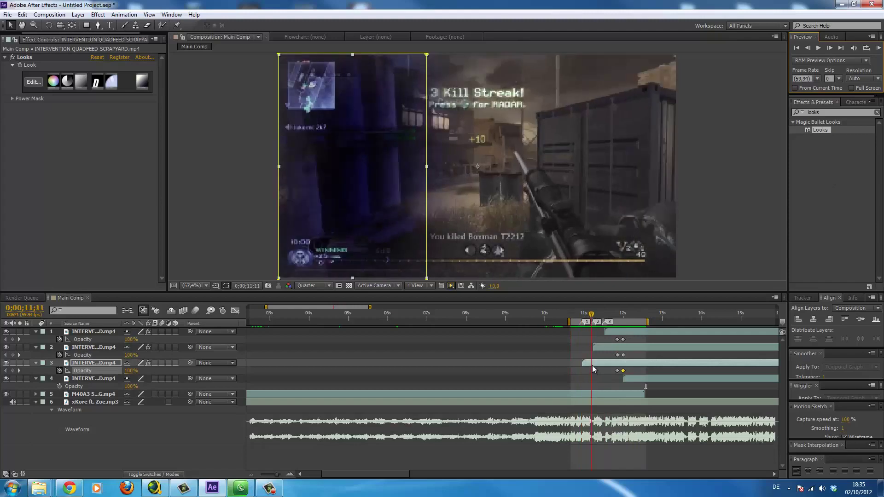
left_click(878, 51)
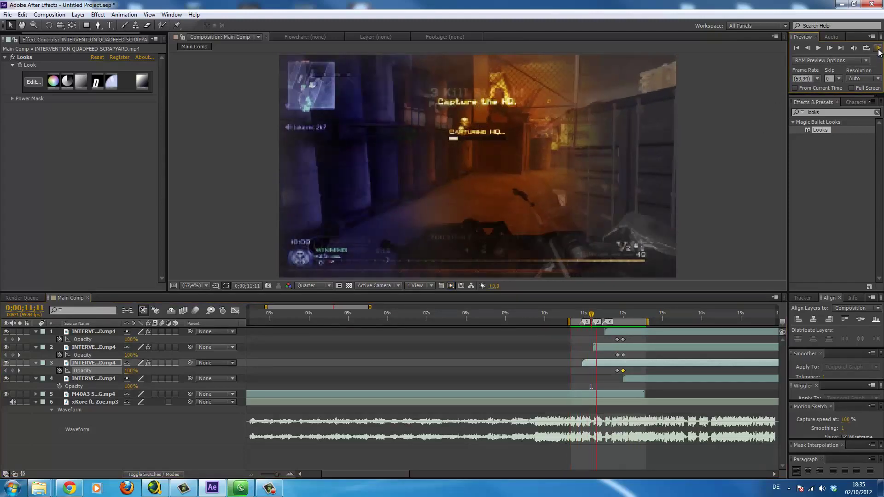
left_click(878, 51)
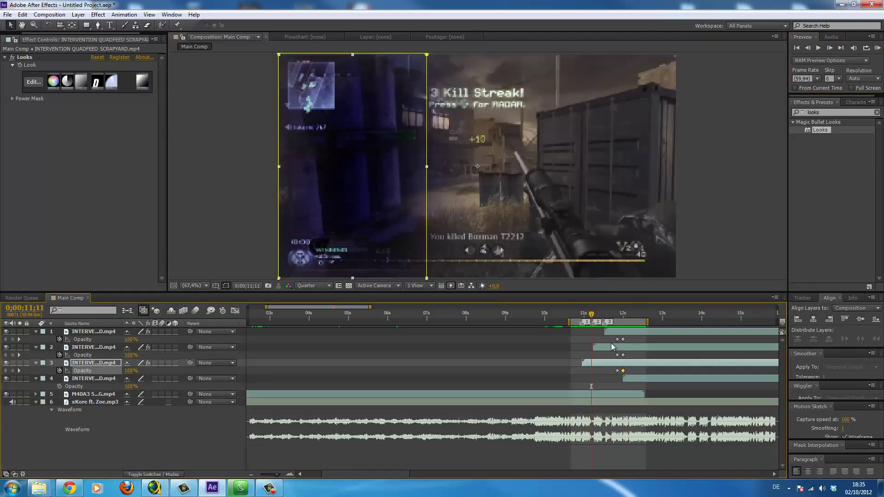
Step: Move marker 3 and the start of layer 1 to 0;00;11;42, and RAM preview the revised timing
left_click_drag(595, 313, 612, 311)
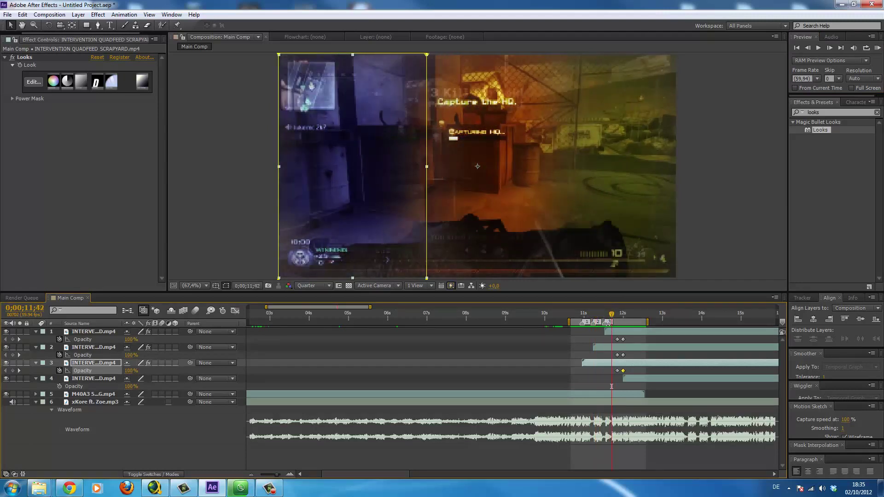
left_click_drag(604, 326, 618, 347)
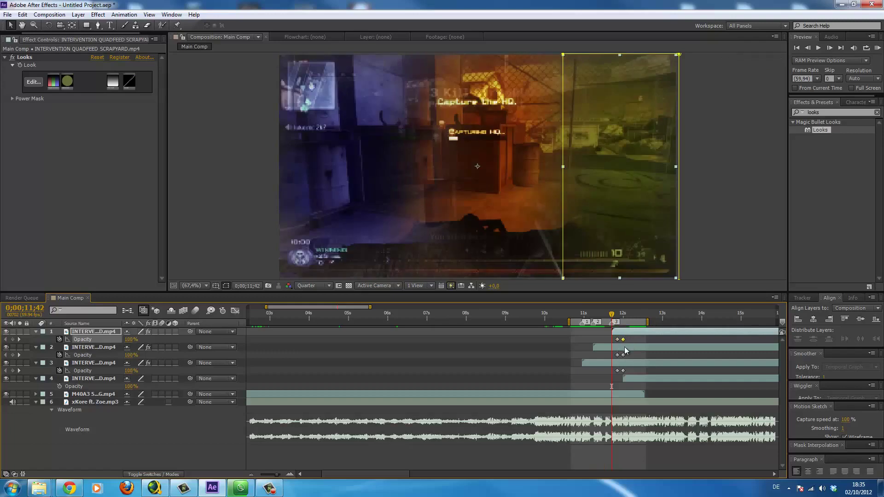
left_click(877, 49)
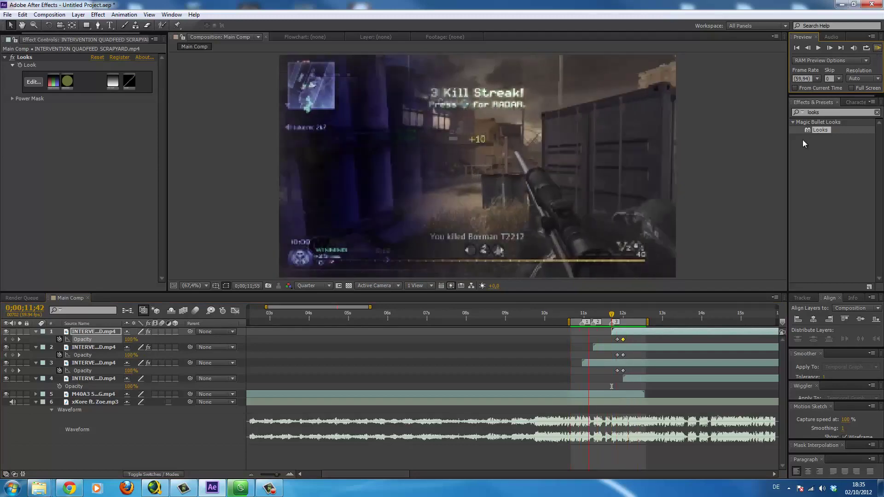
key("space")
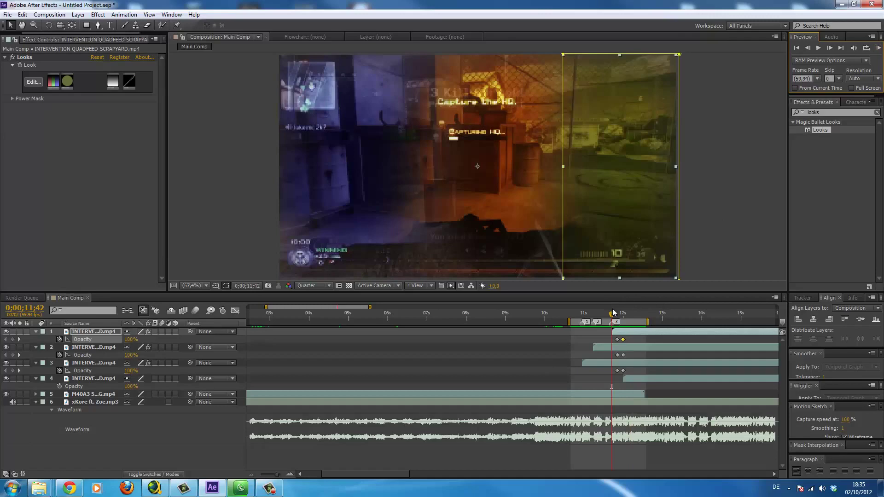
left_click_drag(614, 312, 633, 332)
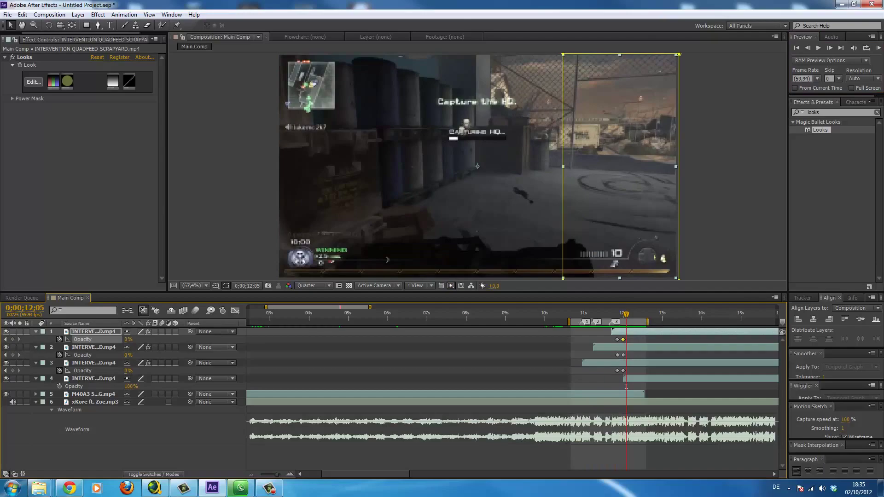